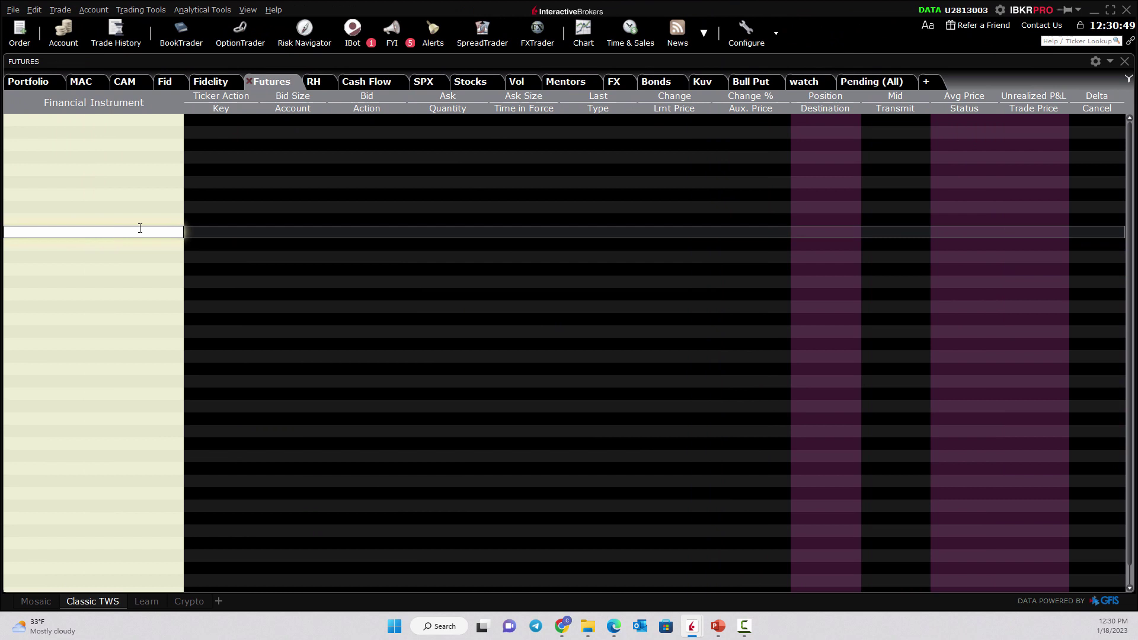
Add the ES March 2023 (Mar17'23) futures contract to the Futures watchlist.
left_click(85, 207)
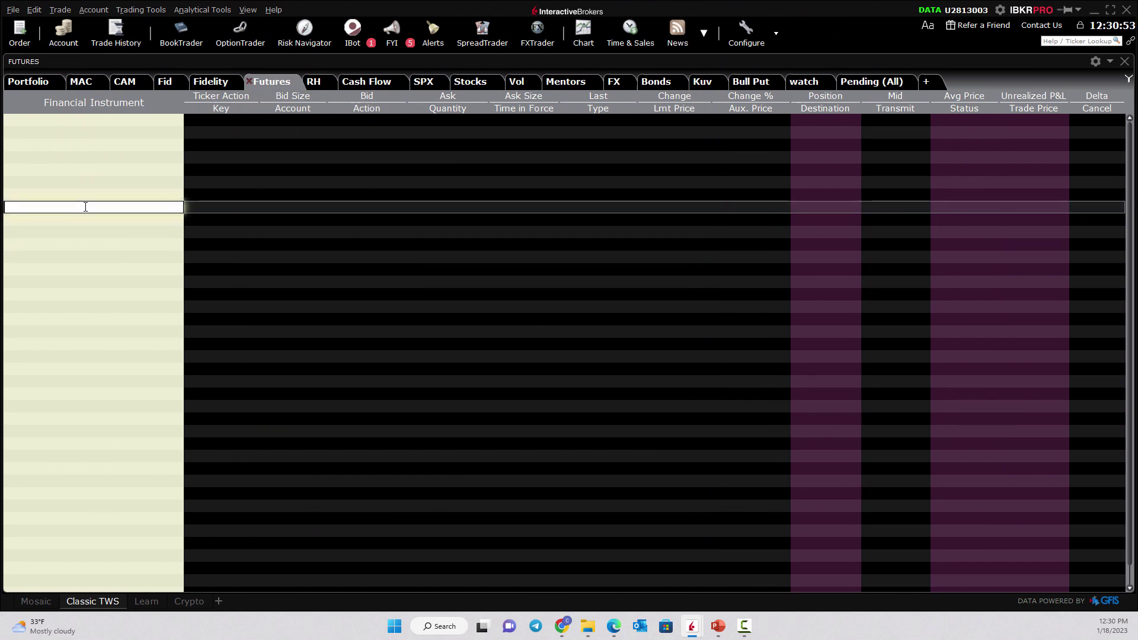
left_click(48, 157)
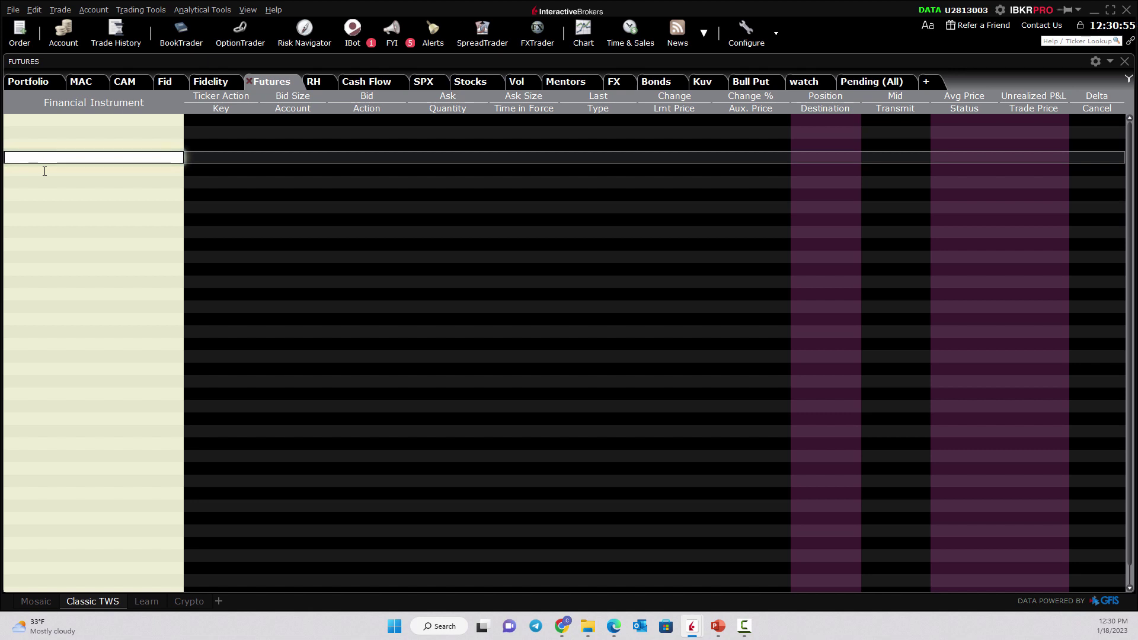
type("ES")
key("Return")
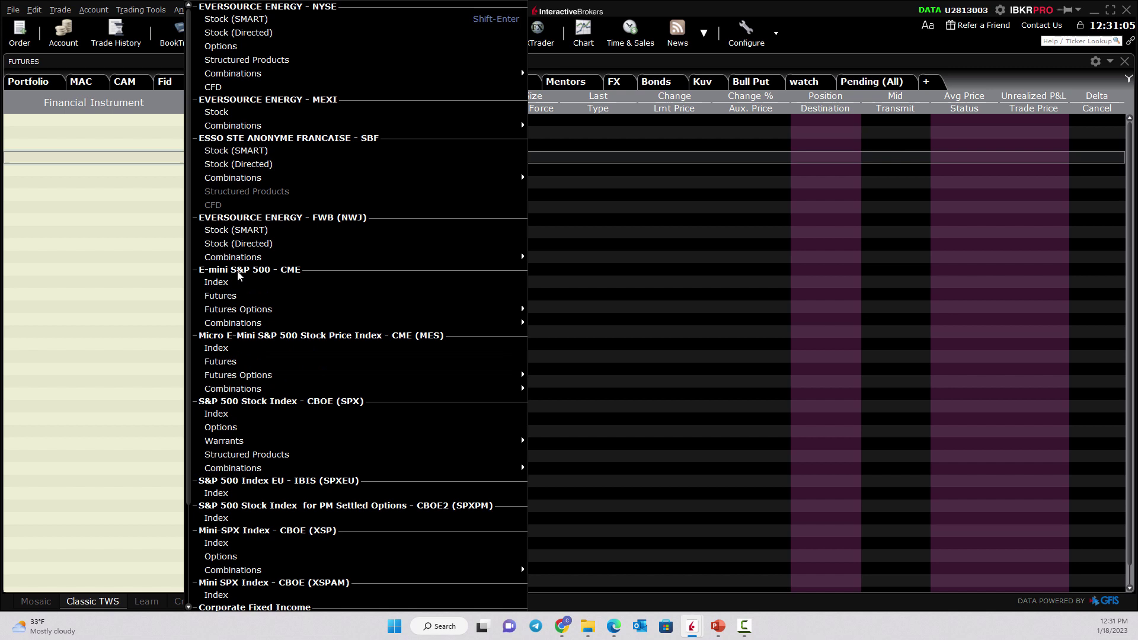
left_click(227, 300)
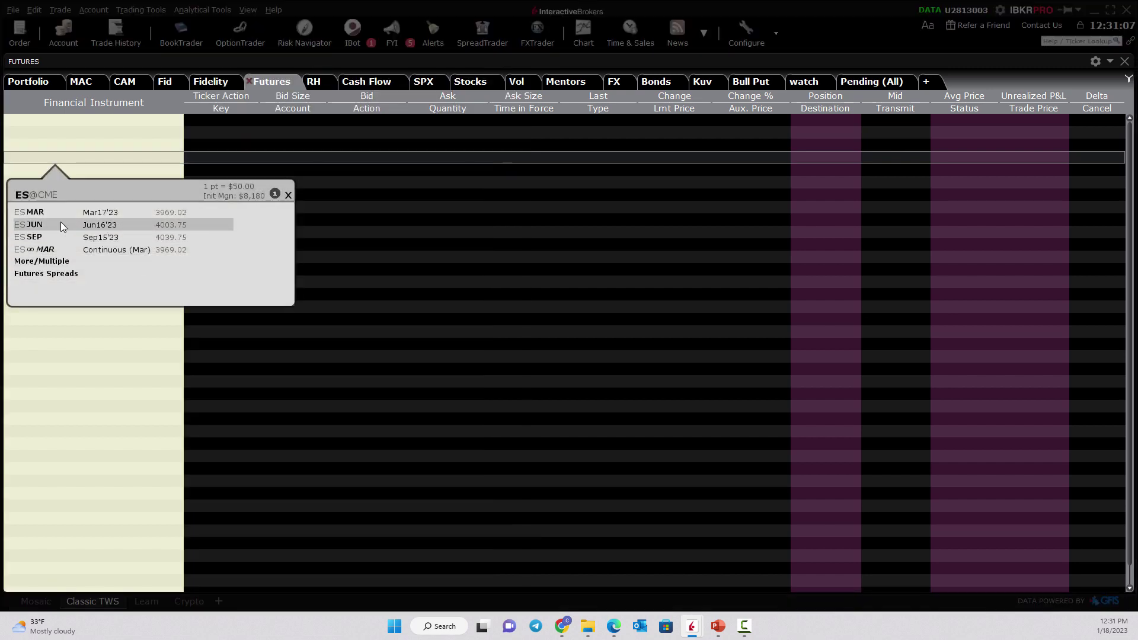
left_click(36, 214)
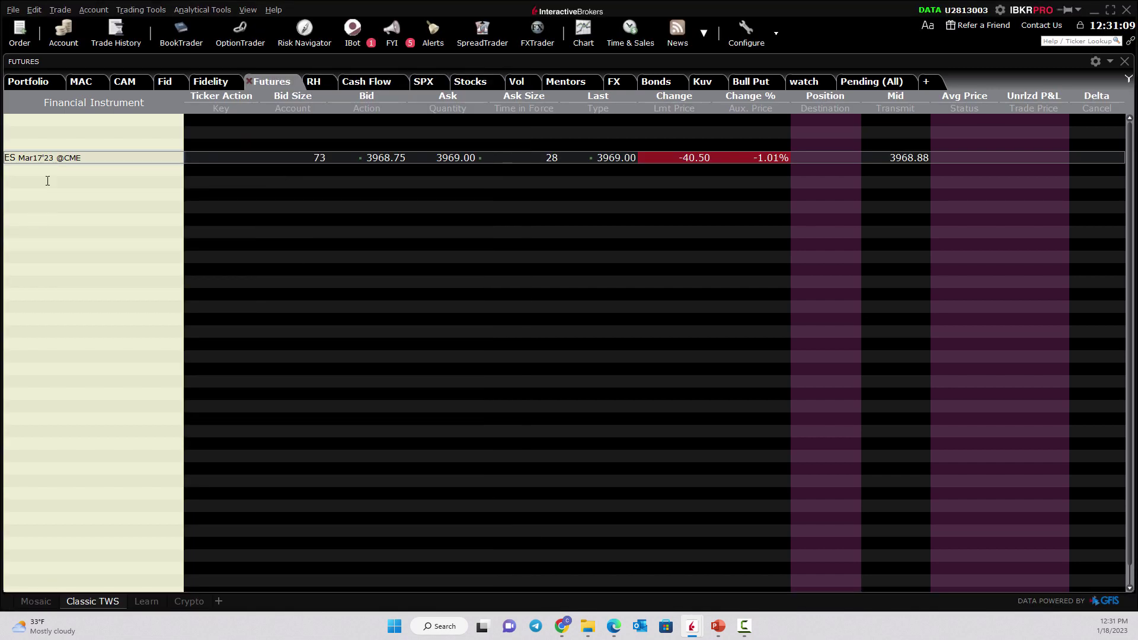
Add the MES March 2023 Micro E-Mini S&P 500 futures contract in the next row.
left_click(18, 187)
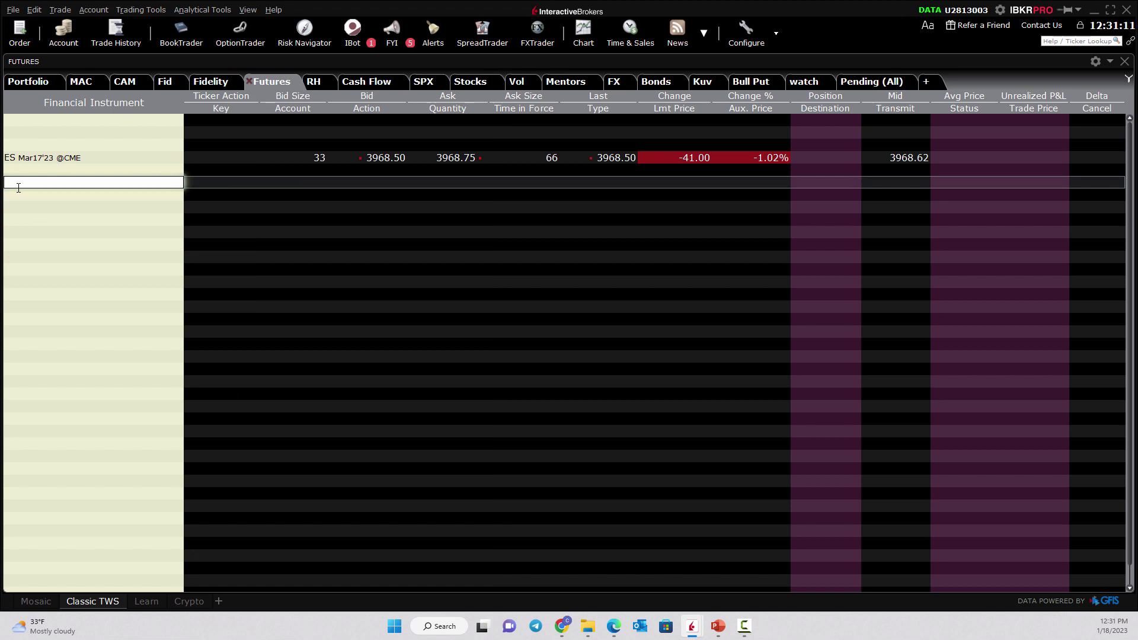
type("mes")
key("Return")
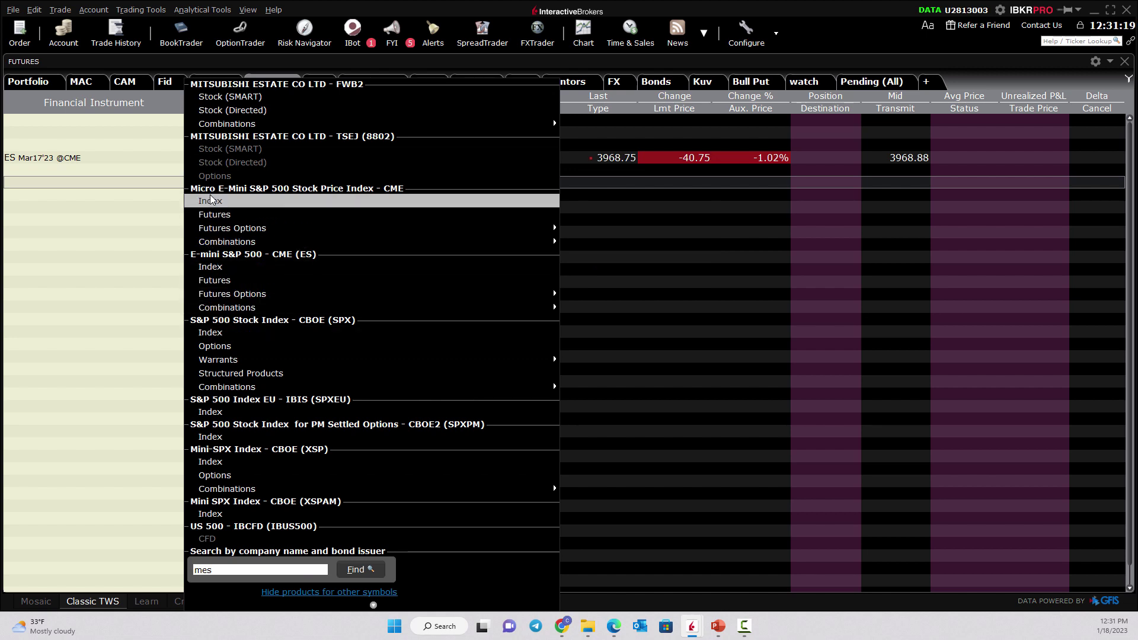
left_click(215, 217)
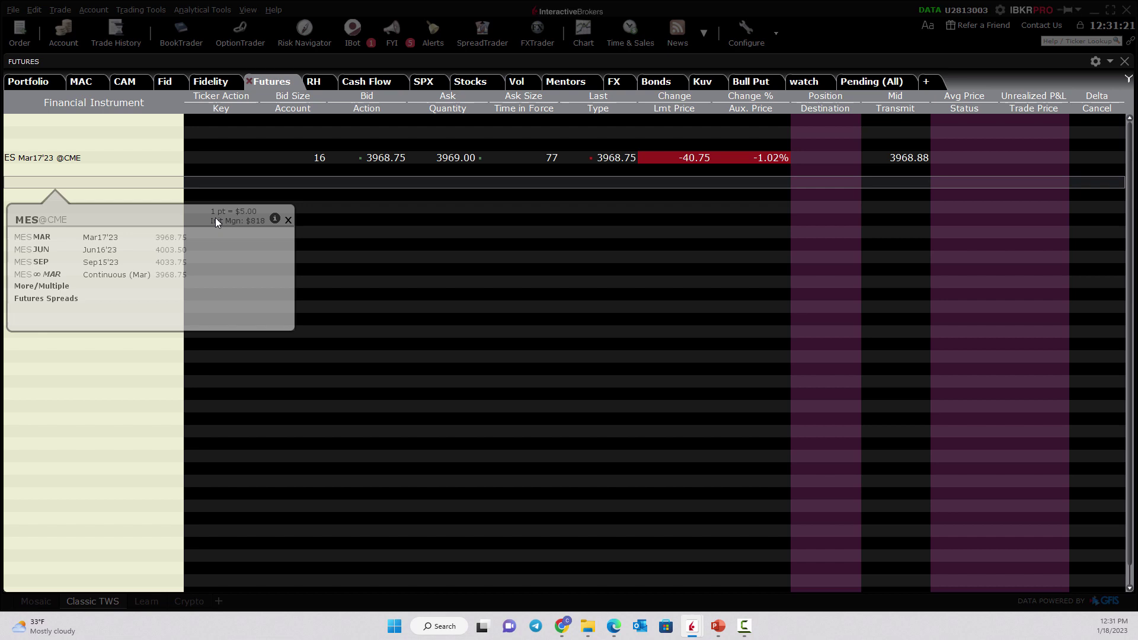
left_click(40, 239)
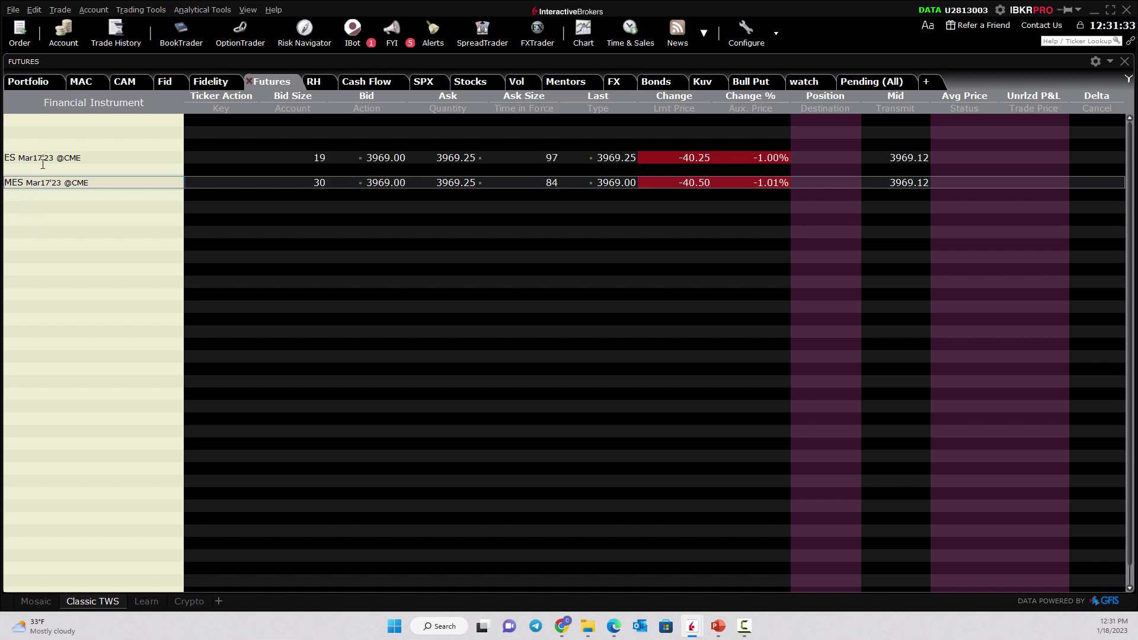
Create an ES Mar17'23 buy limit order from the ask and lower its limit price to 3968.00.
left_click(48, 194)
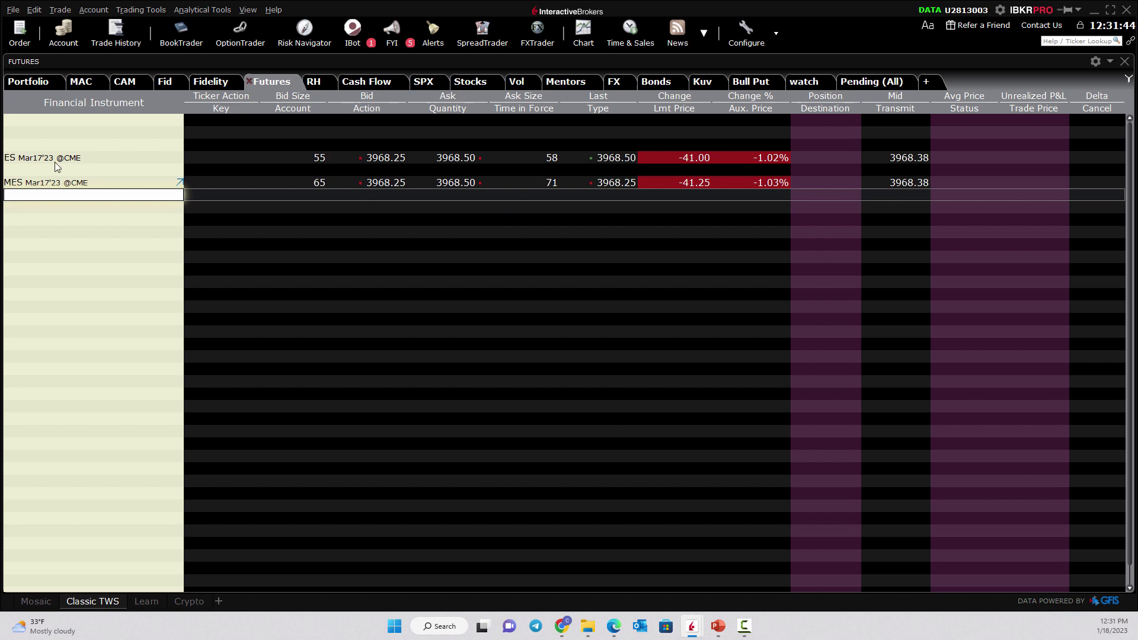
left_click(456, 157)
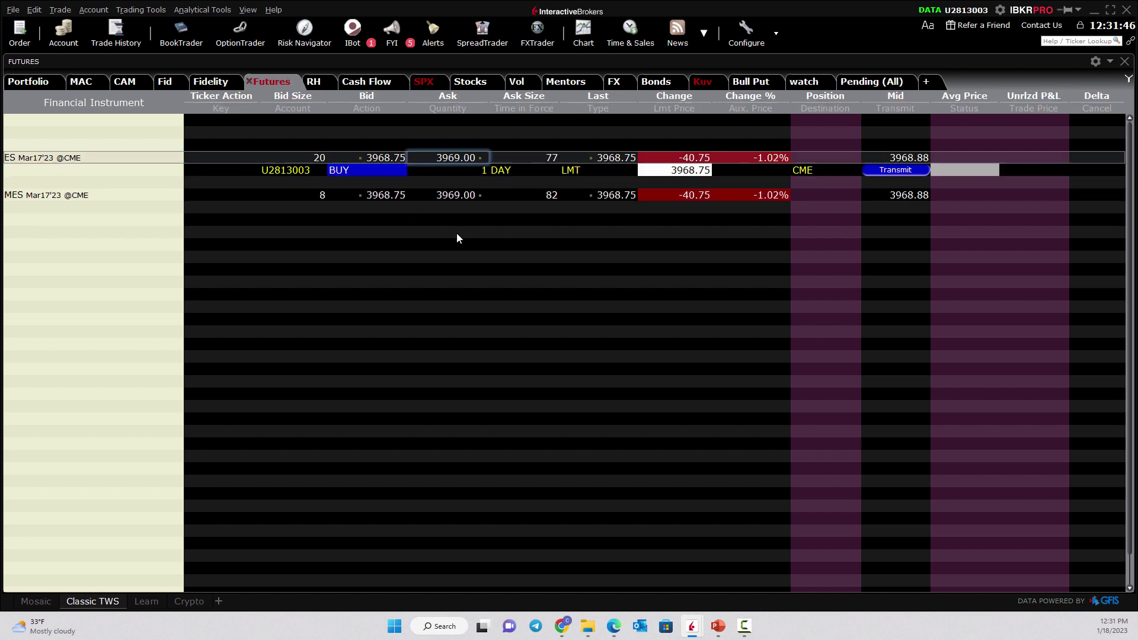
mouse_move(474, 192)
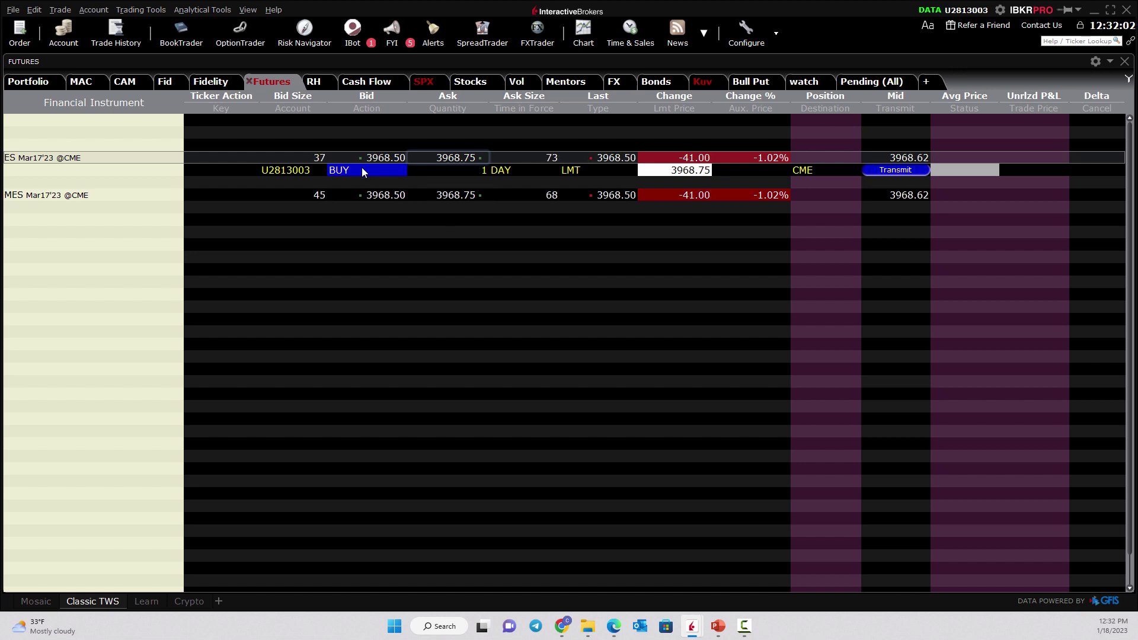
left_click(706, 171)
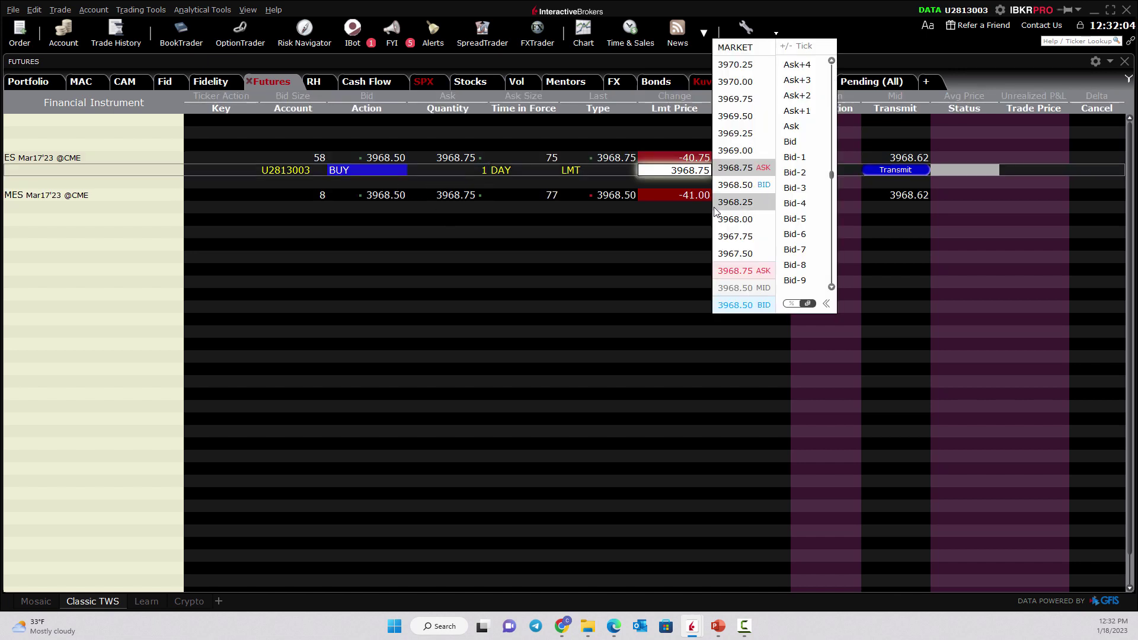
key("Down")
key("Down")
key("Down")
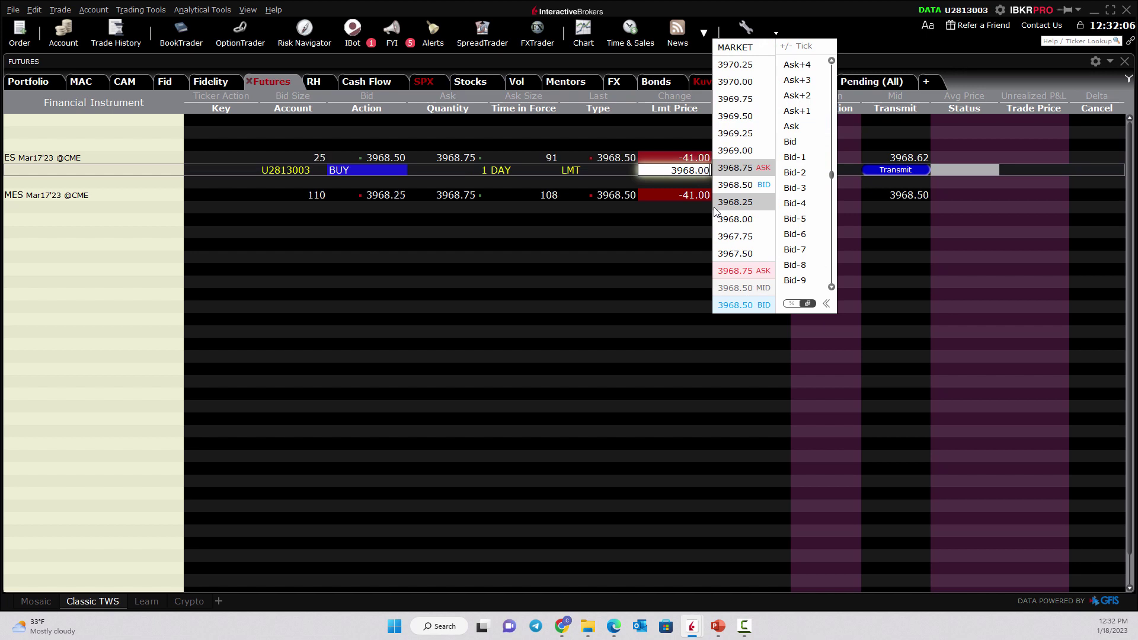
left_click(610, 184)
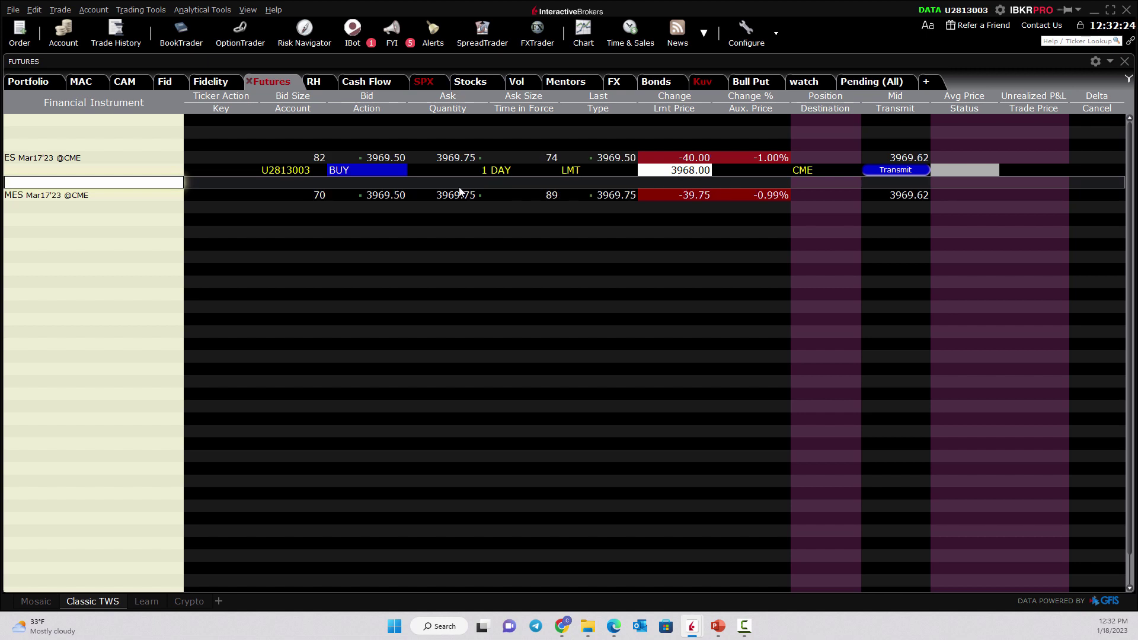
left_click(43, 159)
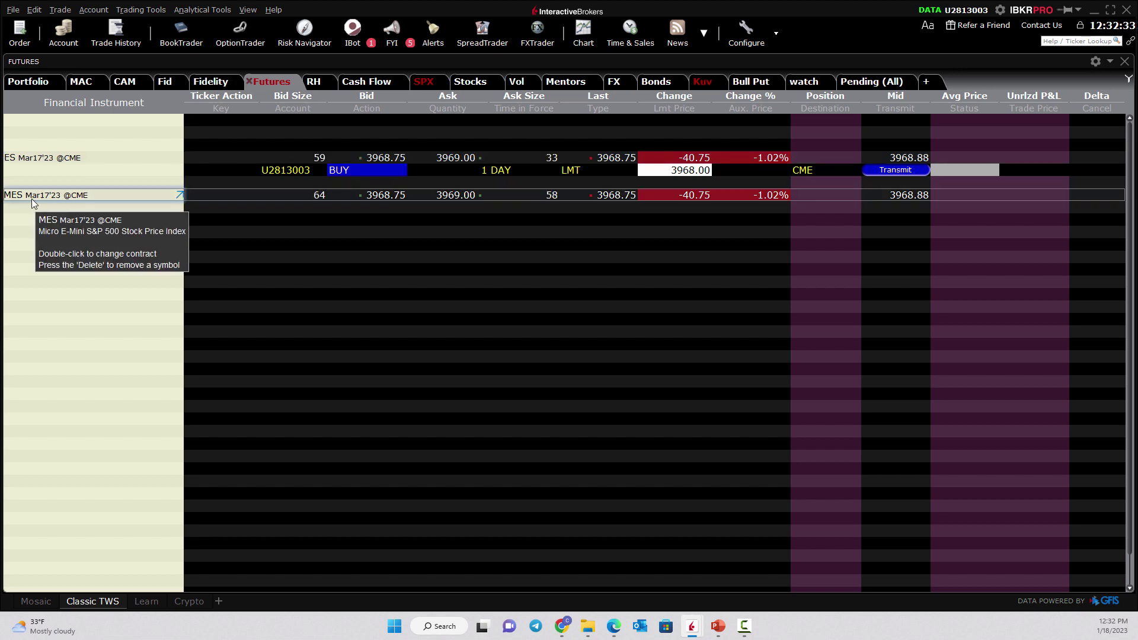
Create an MES Mar17'23 buy limit order from the ask and set its limit price to 3968.00.
left_click(449, 197)
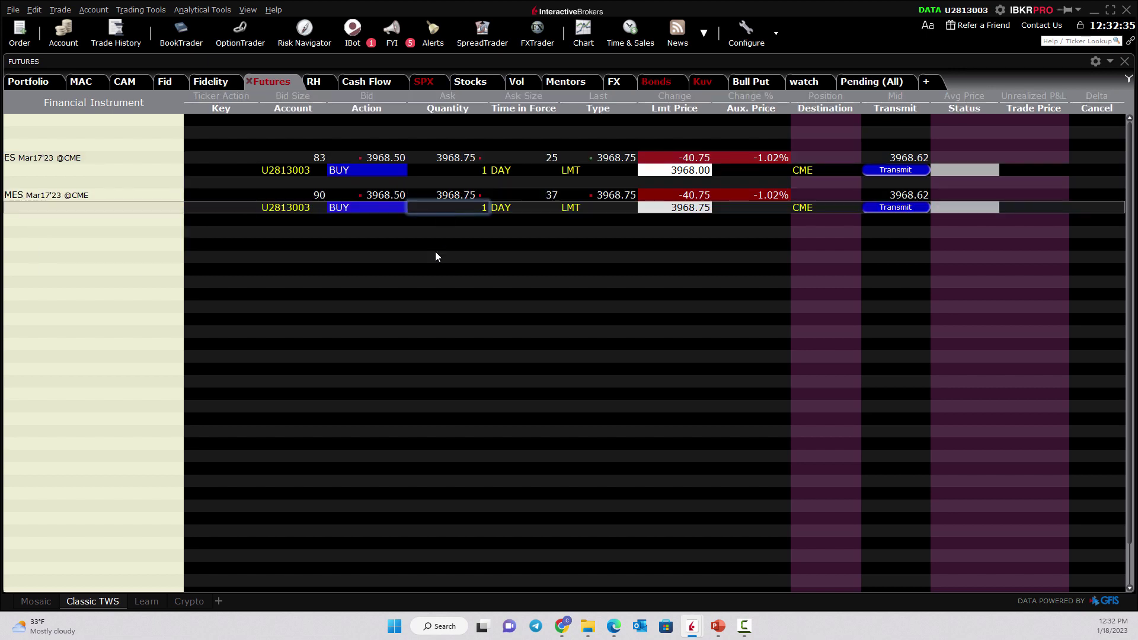
left_click(705, 212)
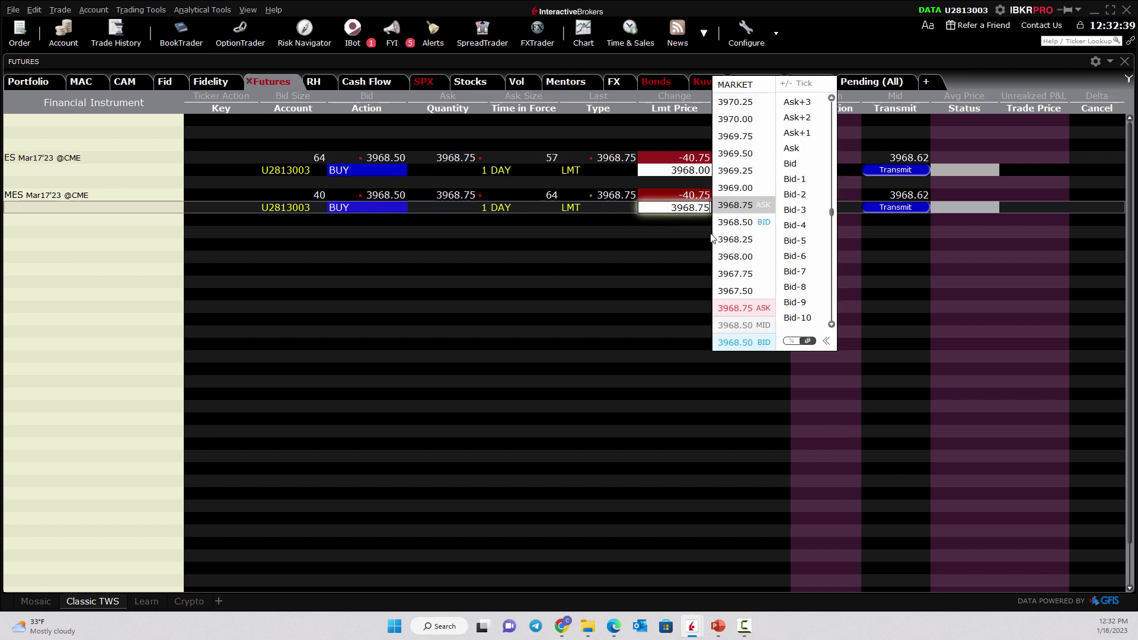
key("BackSpace")
key("BackSpace")
type("00")
left_click(692, 245)
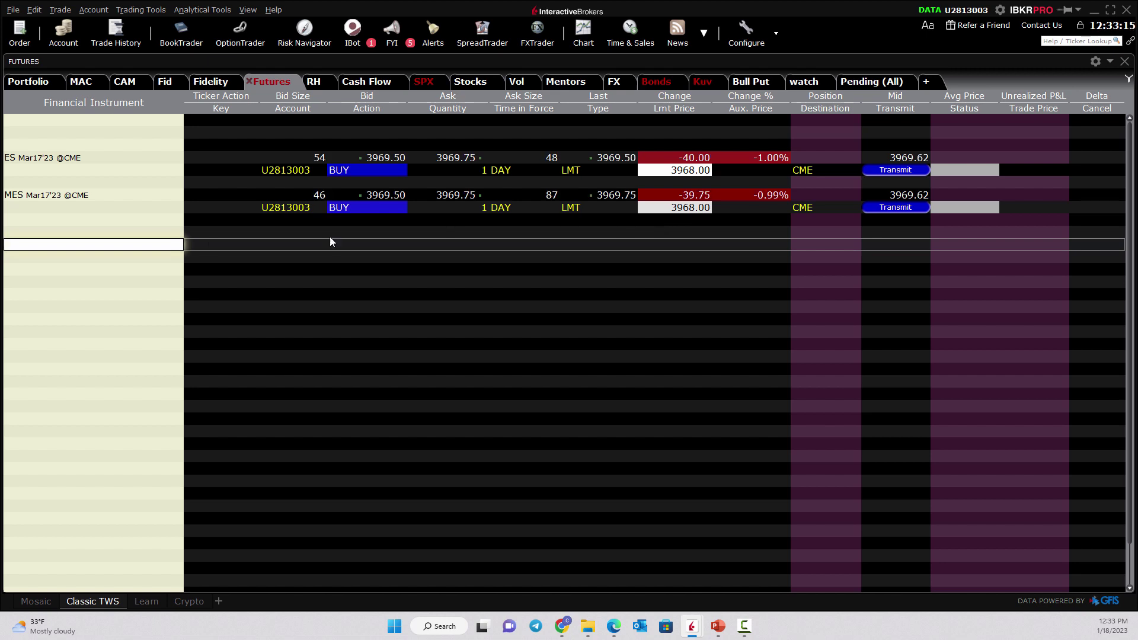
Review the ES and MES rows, then select an empty row for the next ticker.
left_click(117, 159)
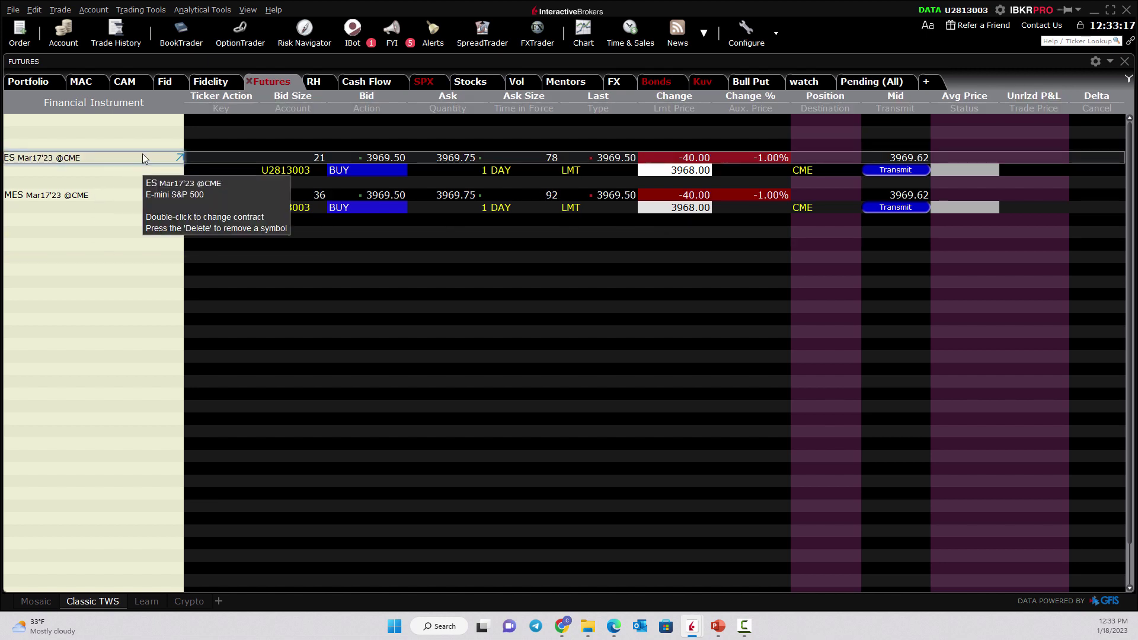
left_click(114, 198)
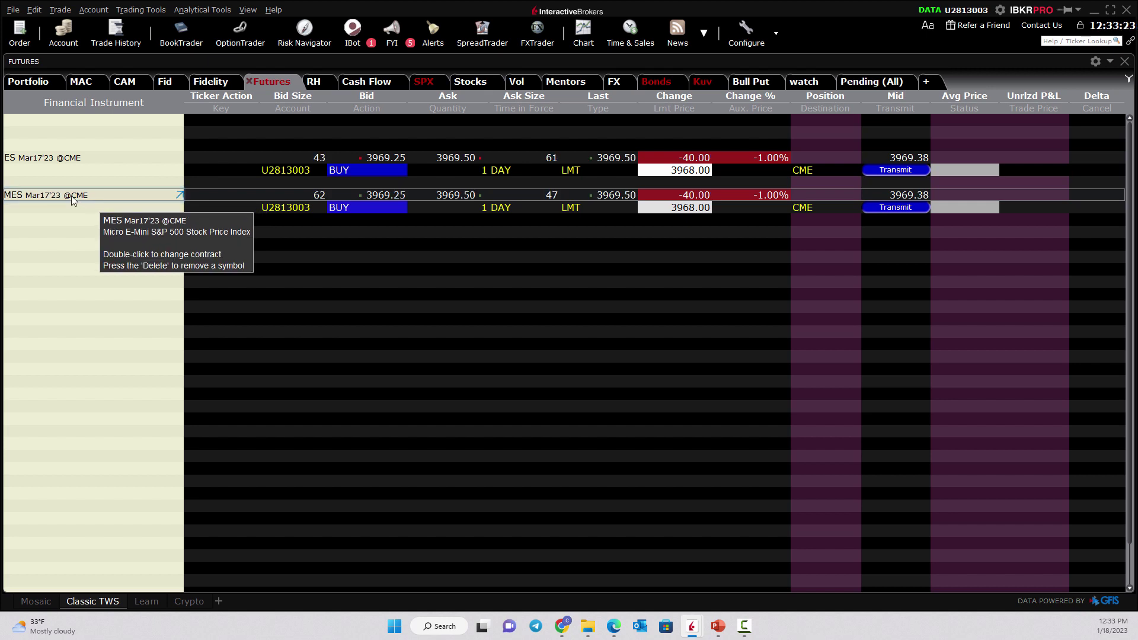
left_click(97, 156)
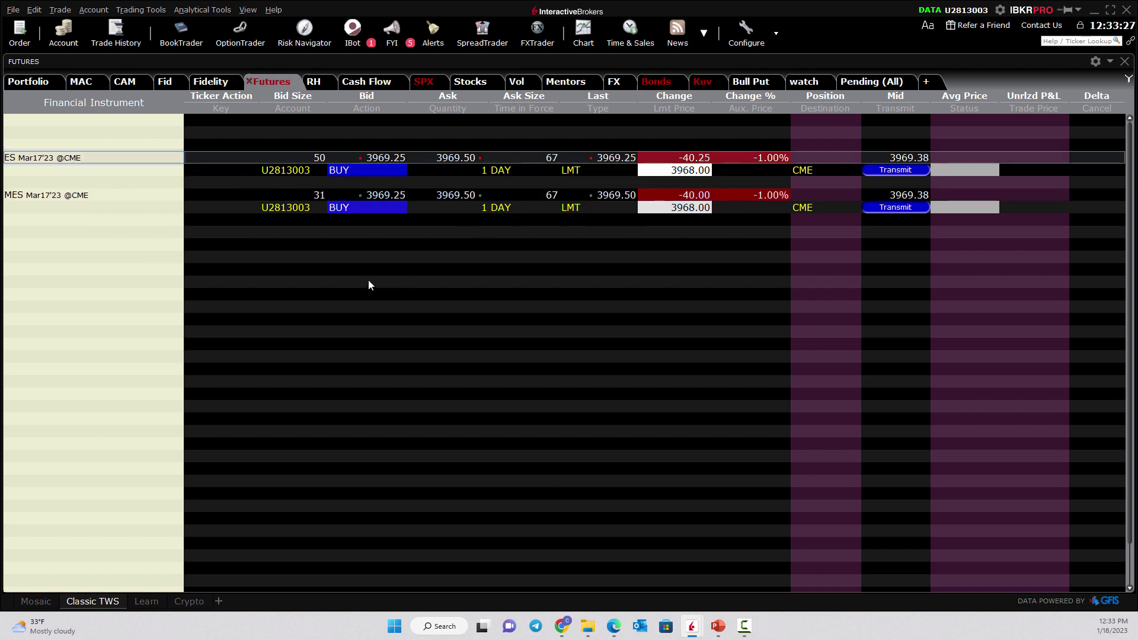
left_click(145, 208)
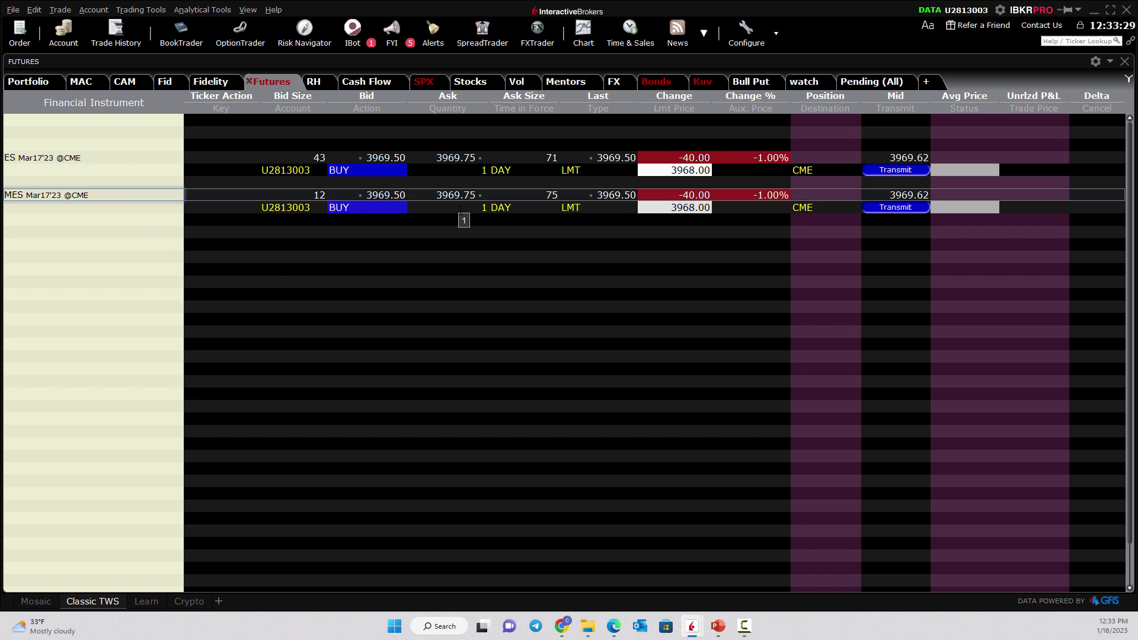
left_click(50, 245)
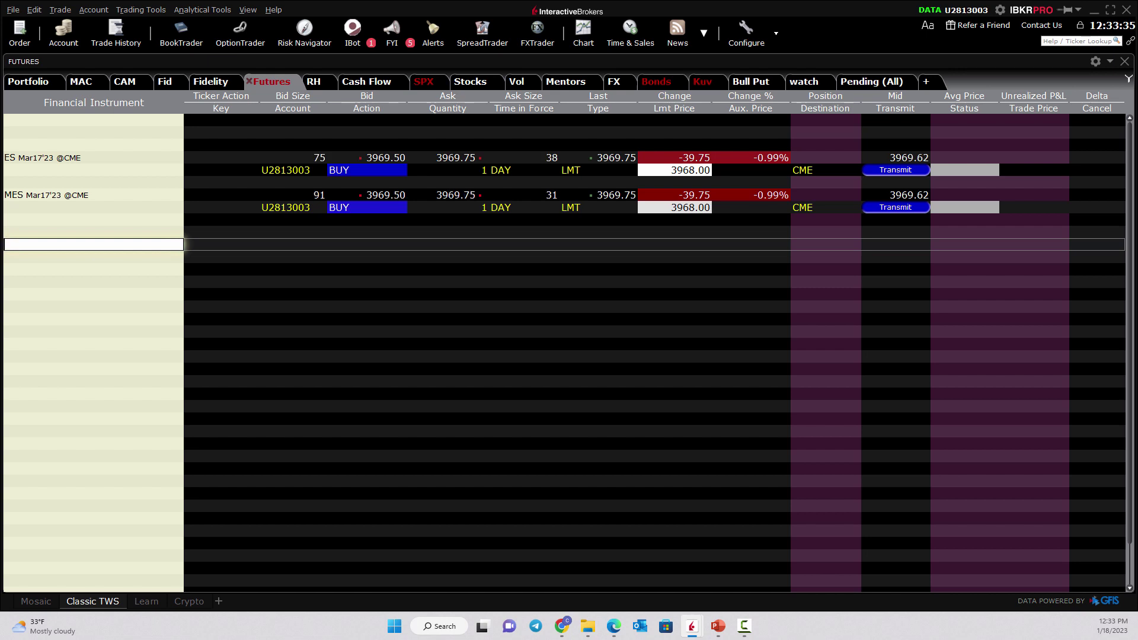
Add the GC Feb24'23 gold futures contract on COMEX to the watchlist.
type("c")
key("Return")
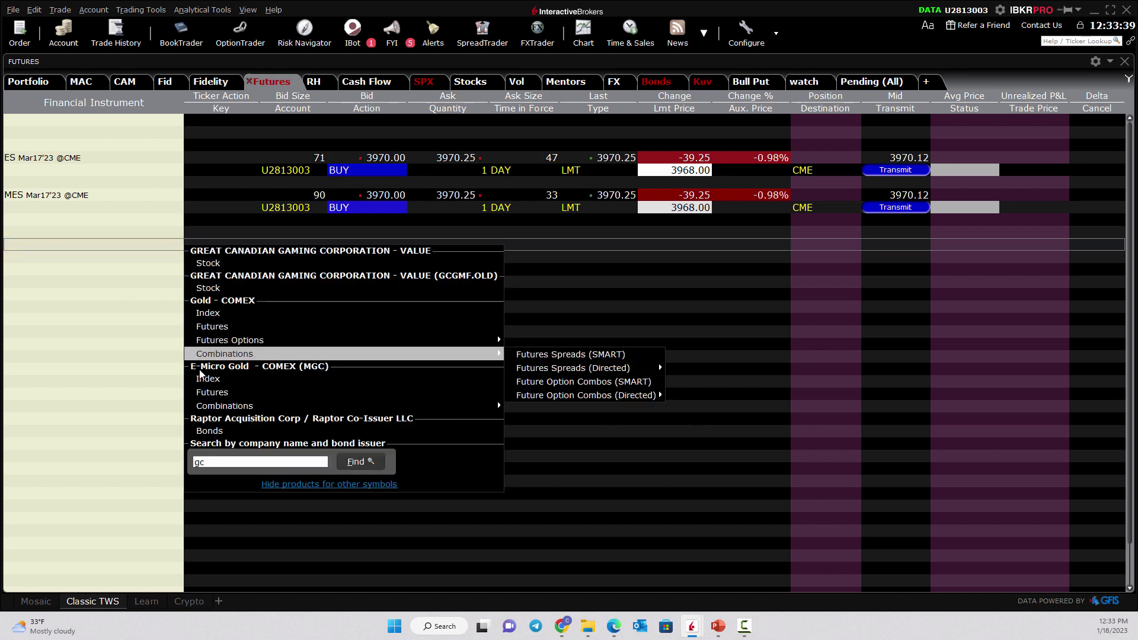
left_click(212, 327)
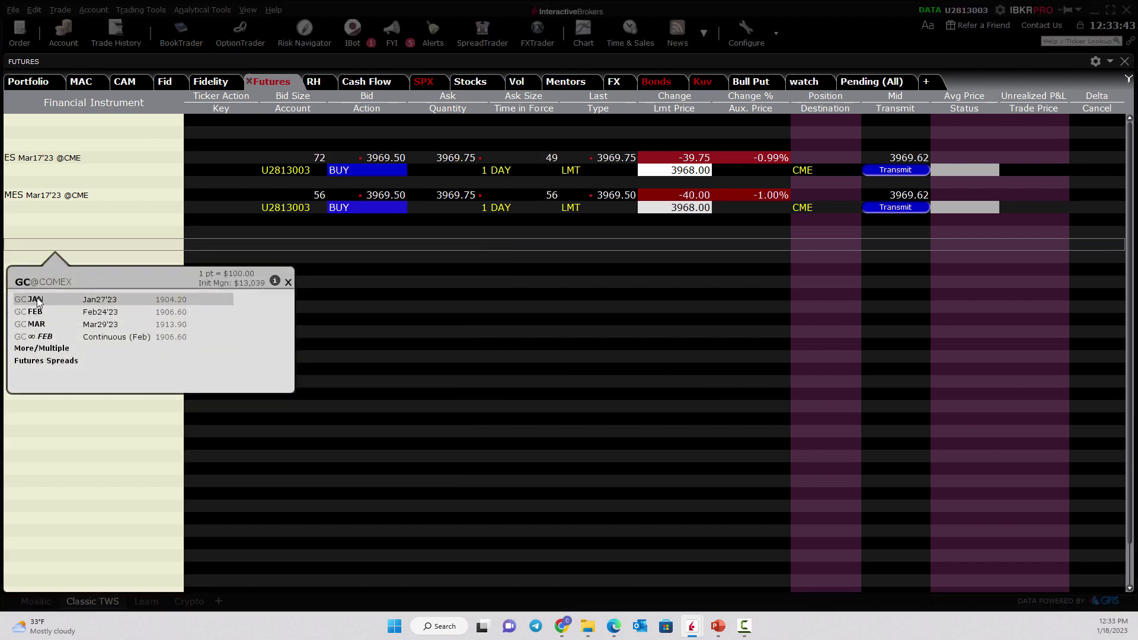
left_click(35, 312)
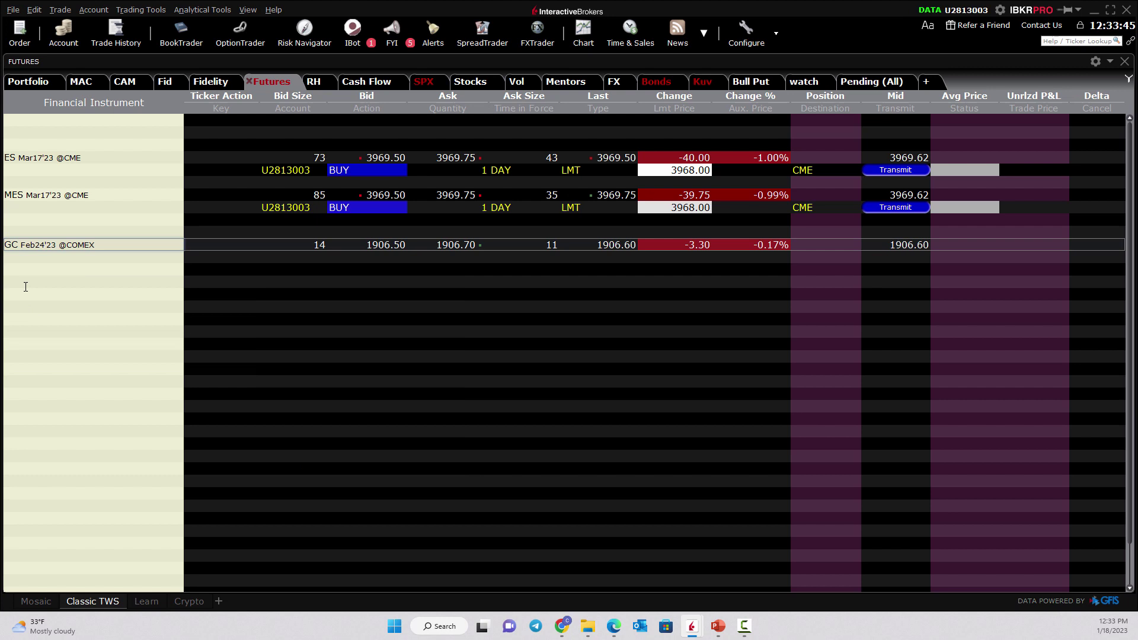
Add the E-Micro Gold MGC Feb24'23 futures contract below GC.
type("gc")
key("Return")
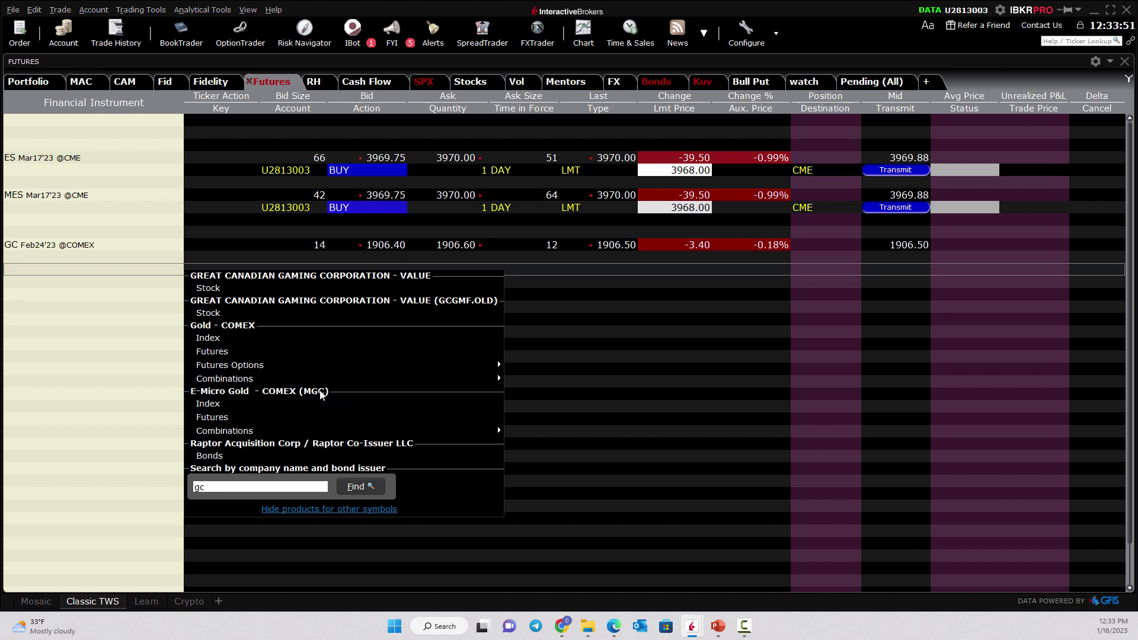
left_click(226, 418)
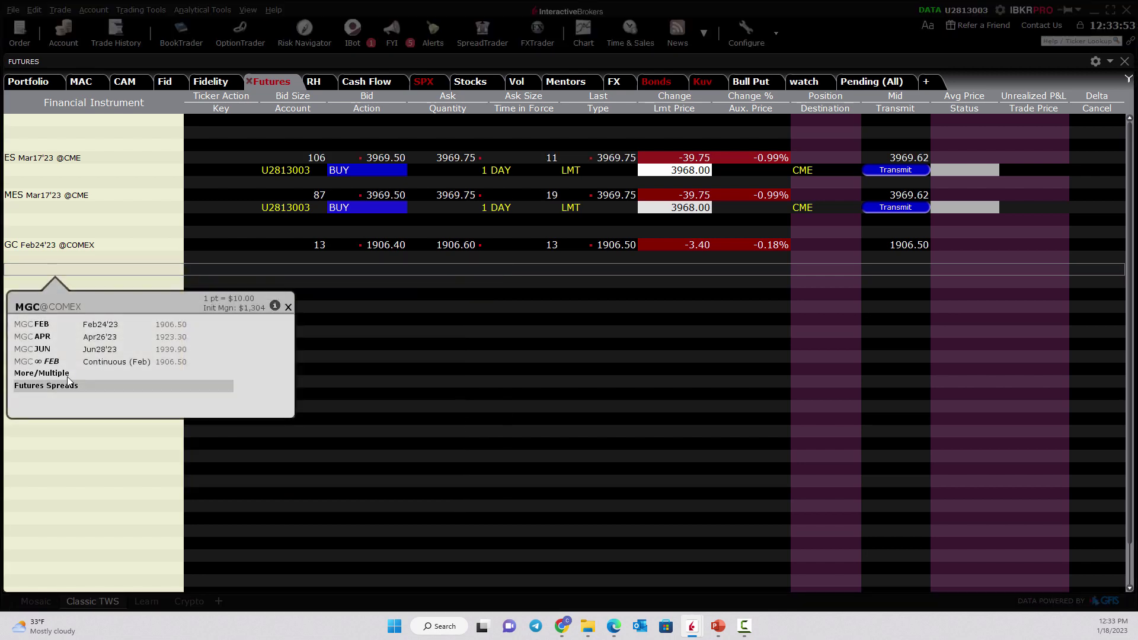
left_click(41, 324)
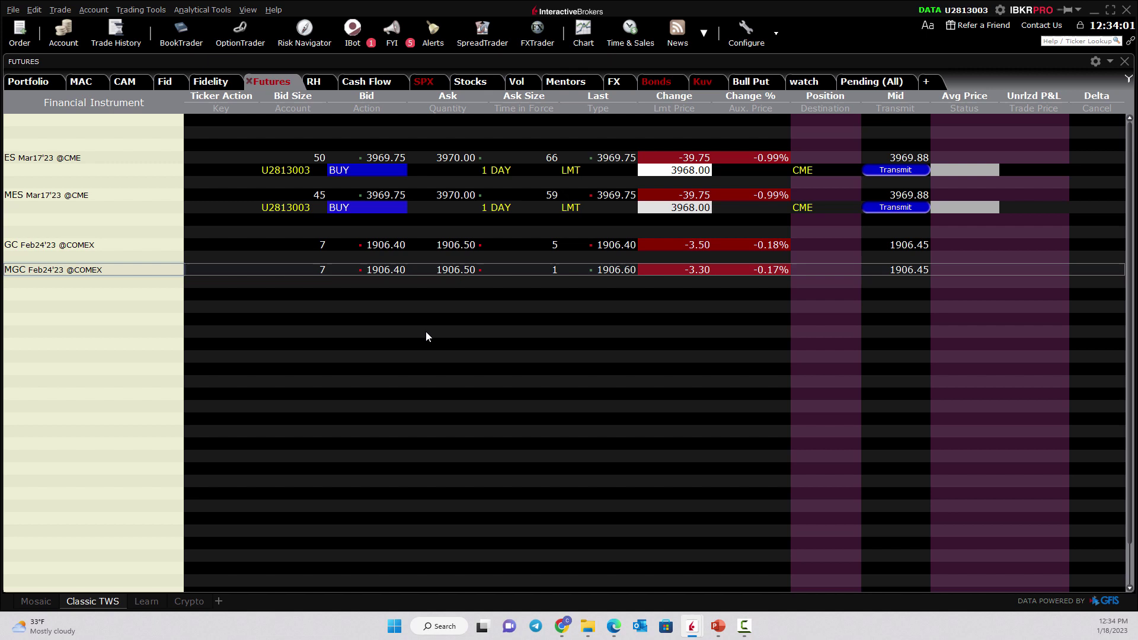
left_click(104, 249)
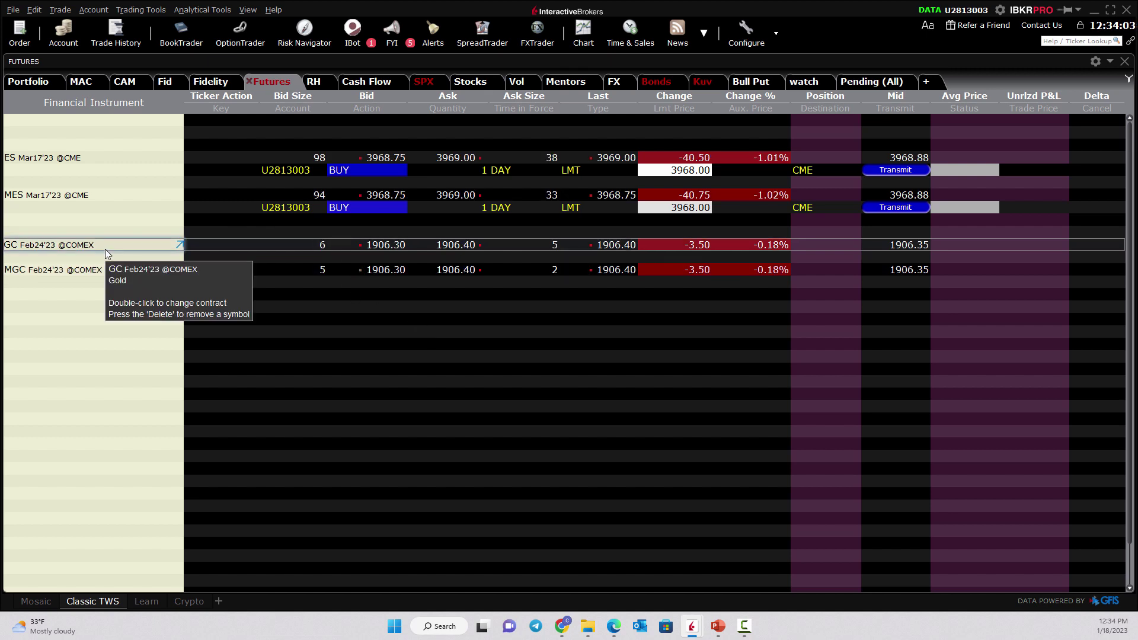
left_click(93, 269)
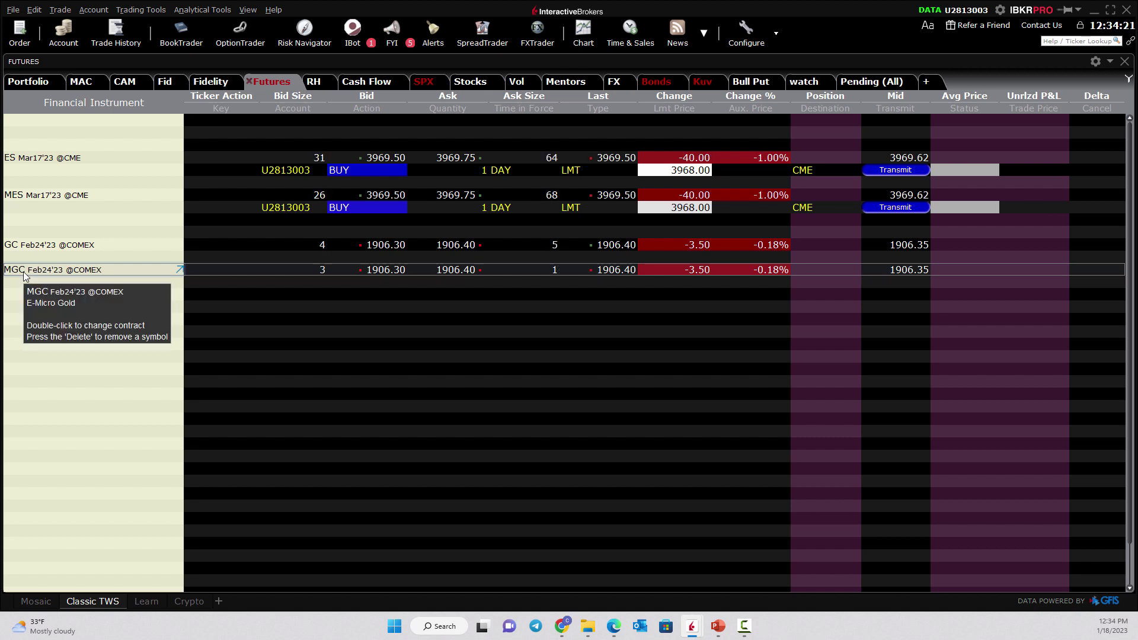
Create a GC Feb24'23 sell limit order from the bid and set its limit price to 1906.00.
left_click(390, 244)
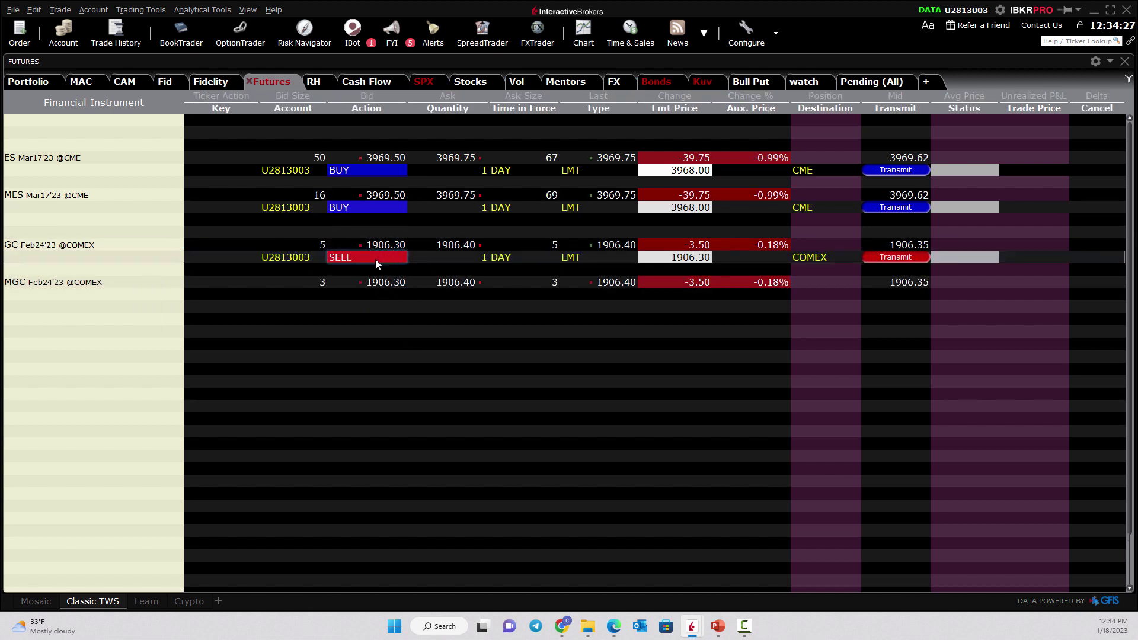
left_click(681, 257)
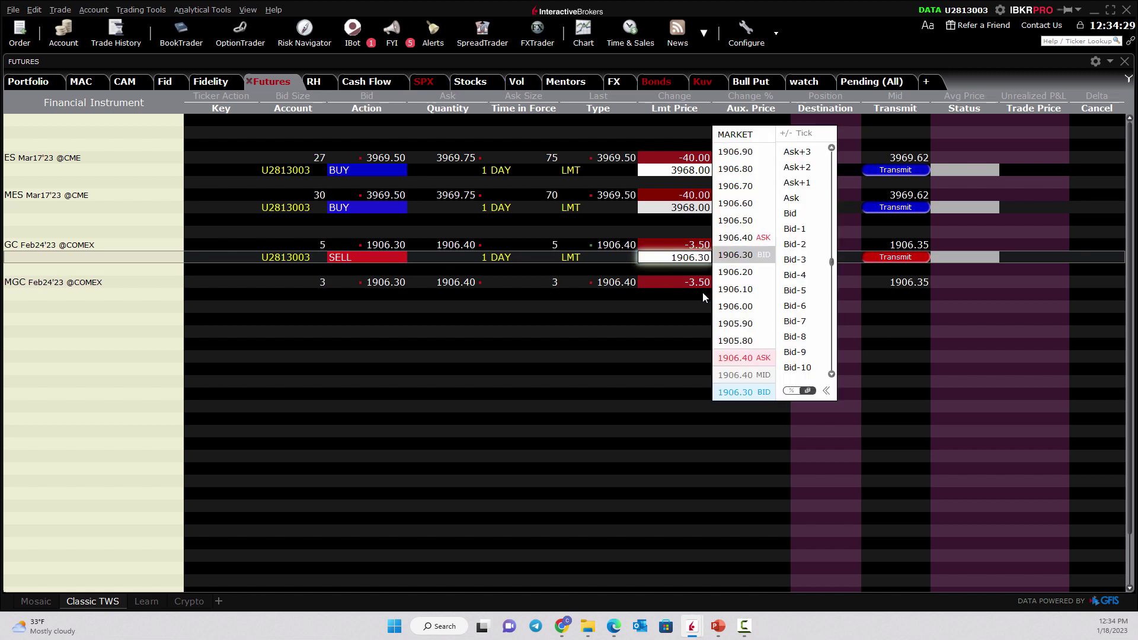
key("BackSpace")
key("BackSpace")
type("0")
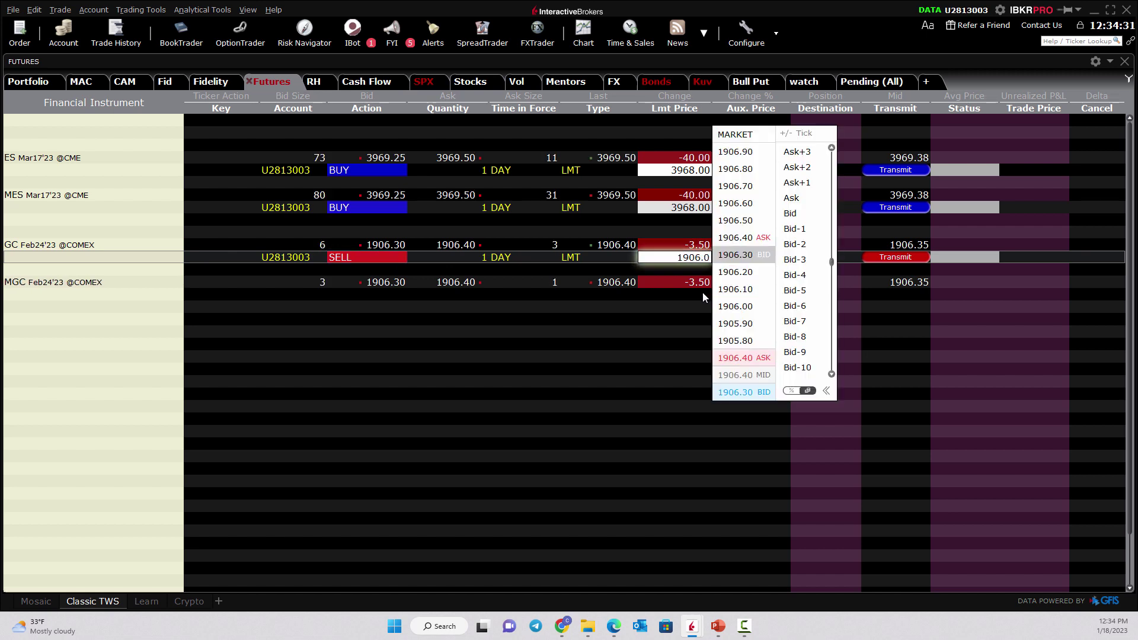
left_click(469, 341)
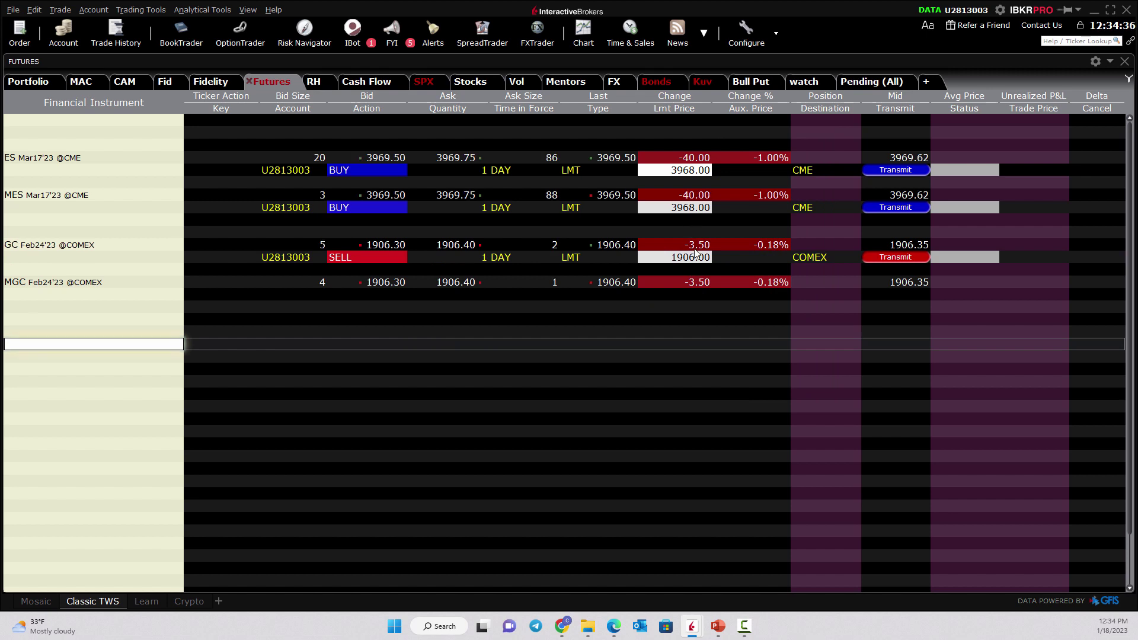
Create an MGC Feb24'23 sell limit order from the bid and set its limit price to 1906.00.
left_click(392, 284)
left_click(697, 296)
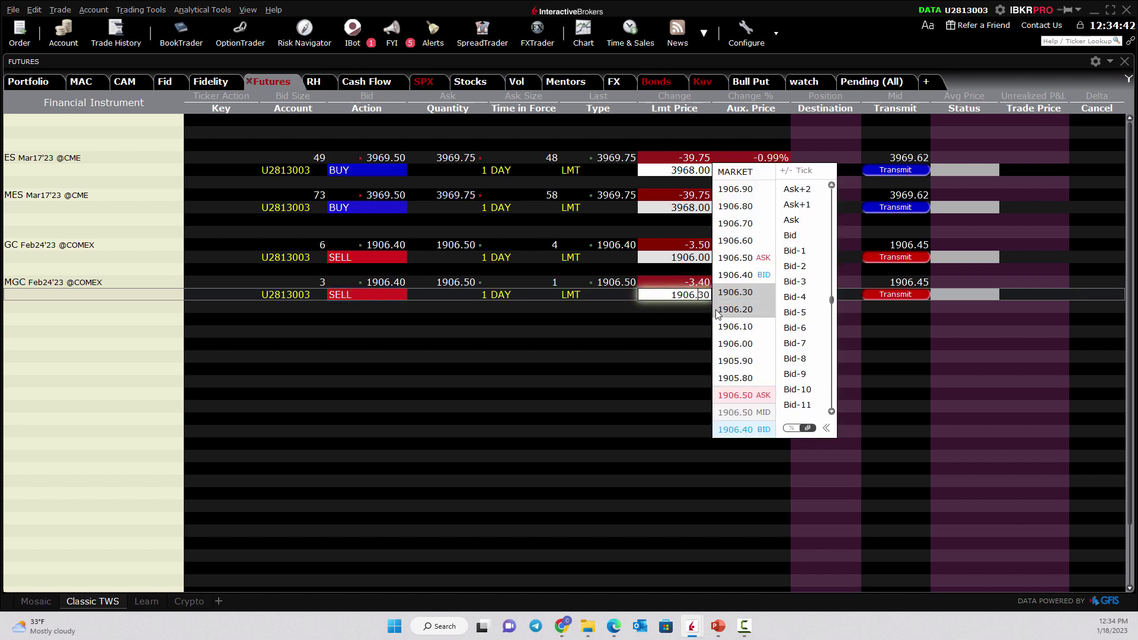
key("BackSpace")
key("BackSpace")
type("00")
left_click(687, 321)
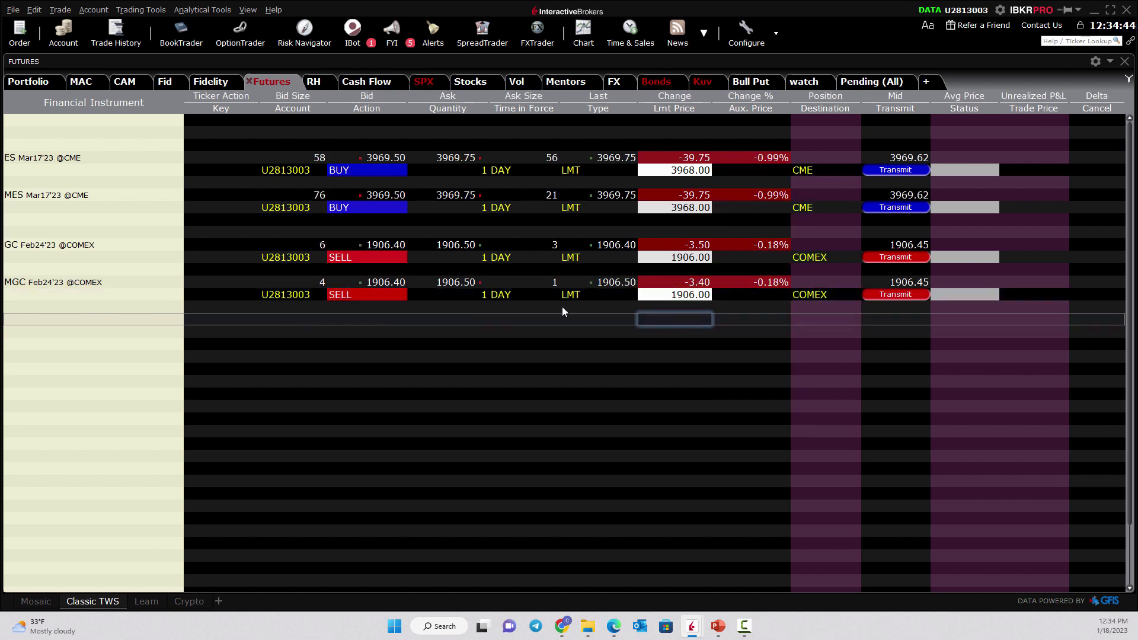
left_click(157, 297)
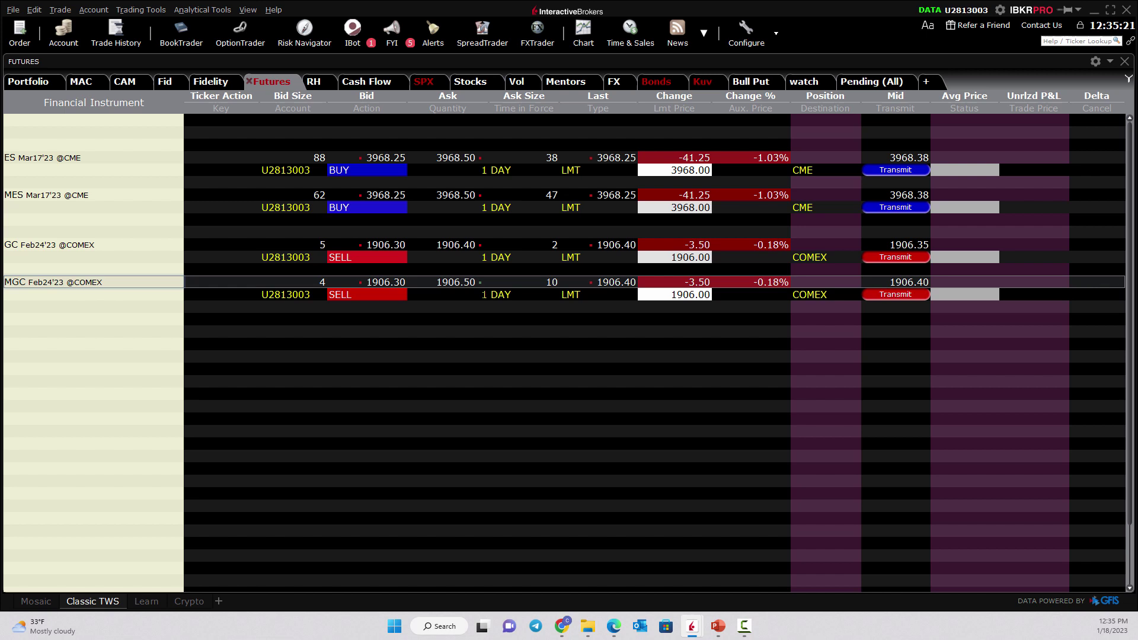
Set the MGC sell order quantity to 2 contracts.
left_click(482, 295)
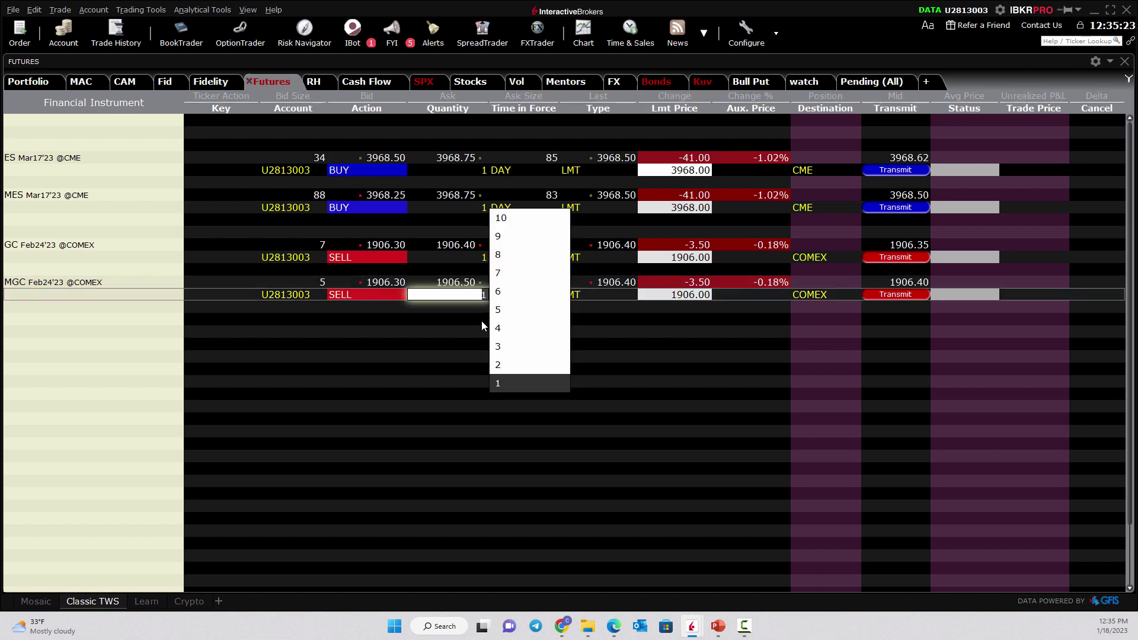
left_click(498, 365)
left_click(480, 208)
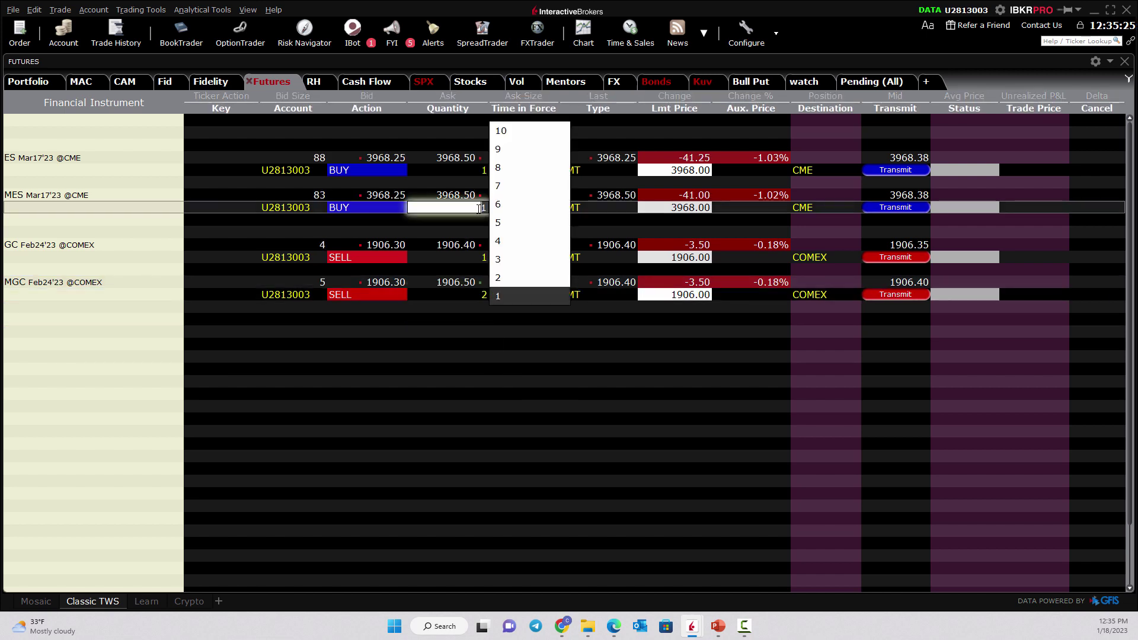
type("2")
left_click(447, 332)
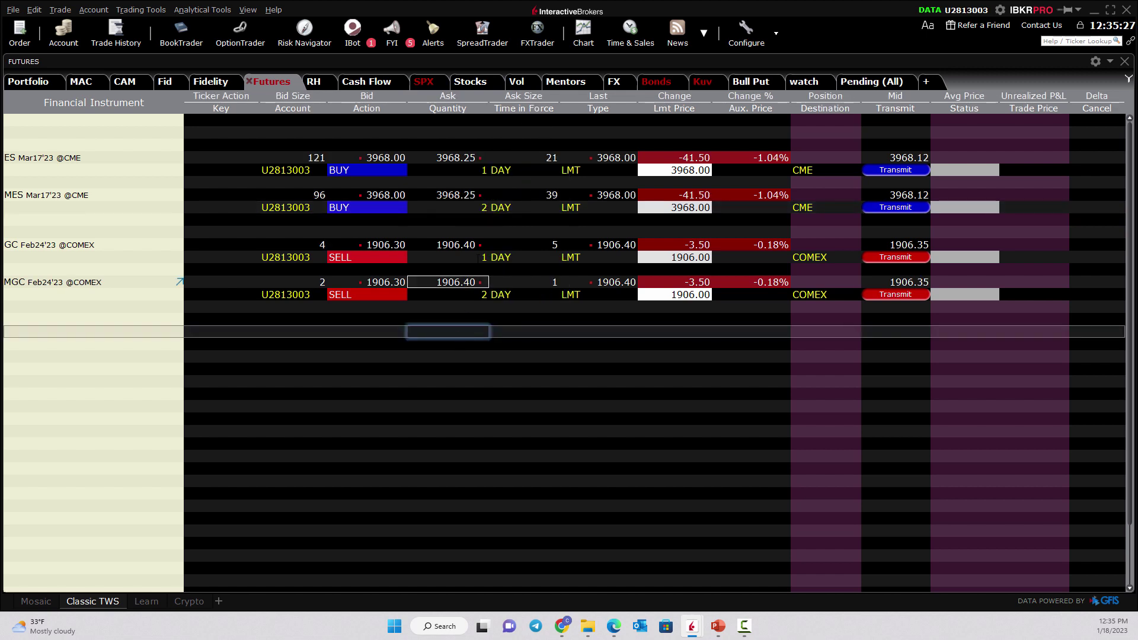
left_click(94, 332)
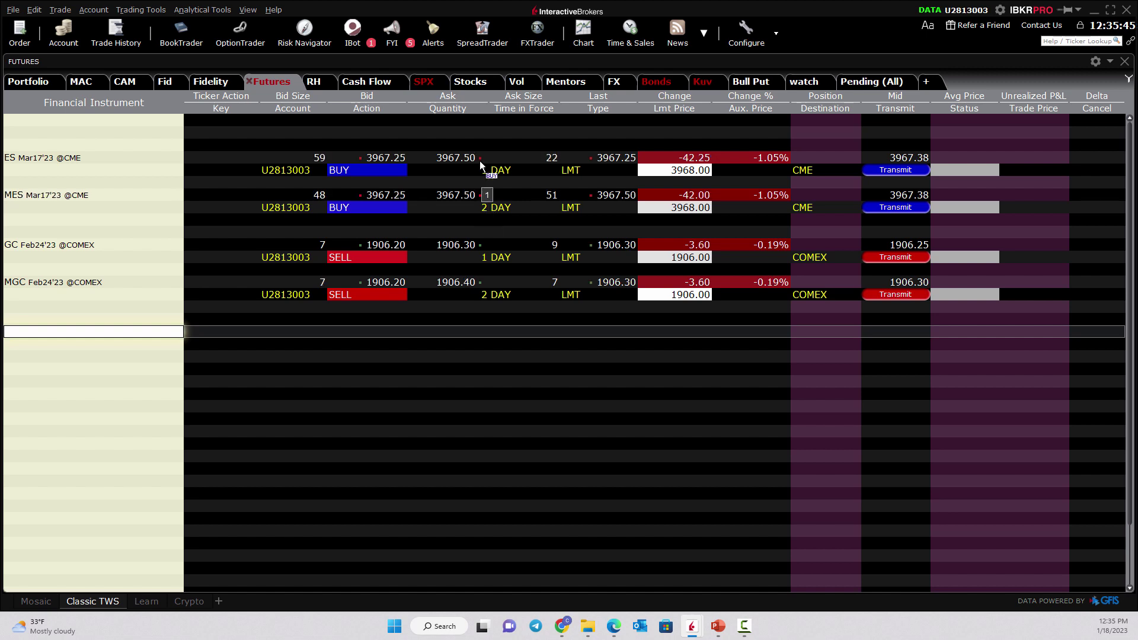
Raise the MES buy order quantity to 5 contracts.
left_click(483, 207)
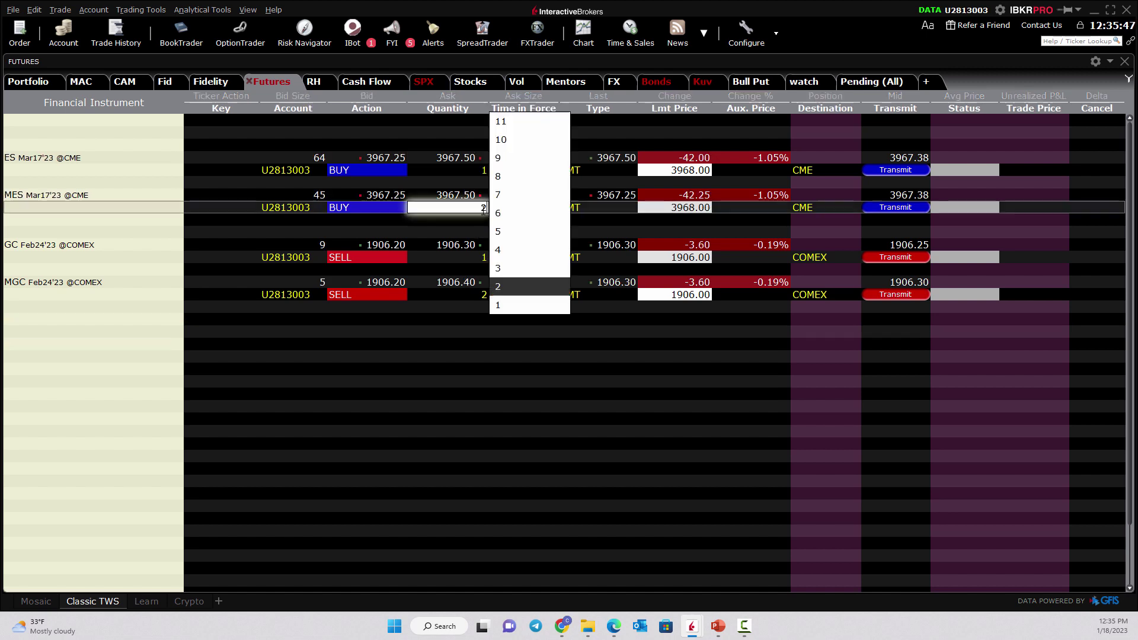
left_click(486, 221)
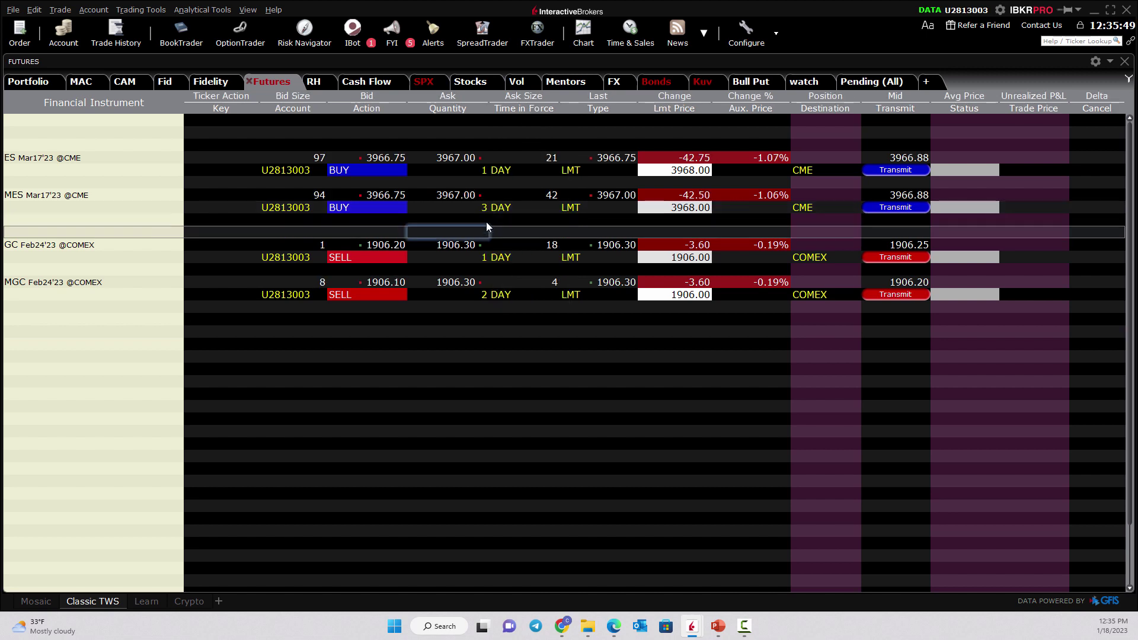
left_click(486, 221)
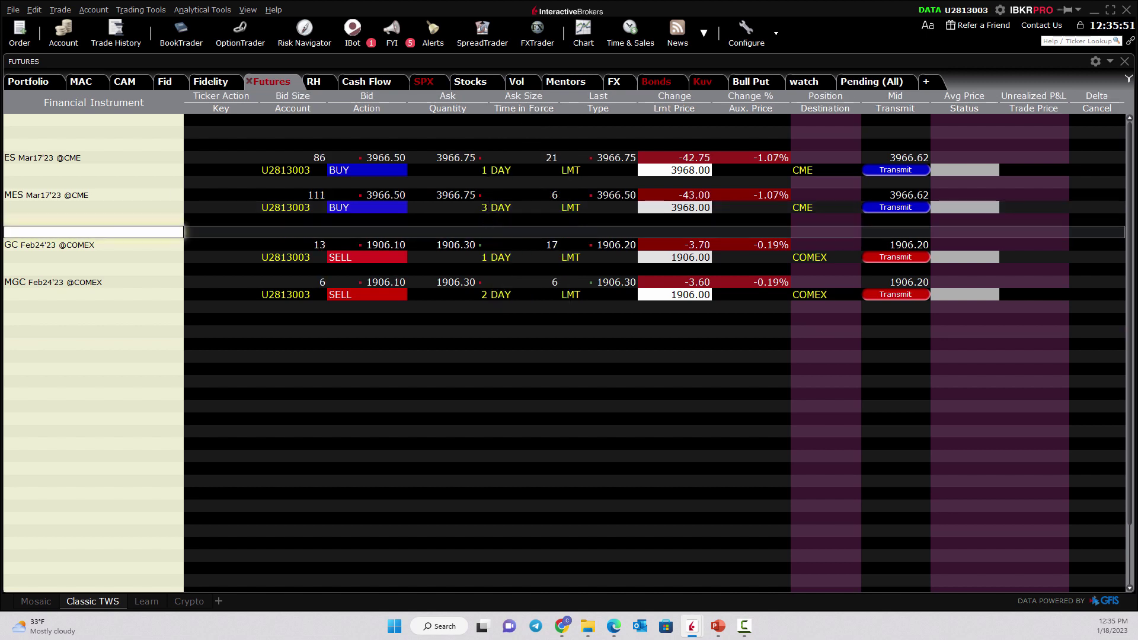
left_click(483, 207)
type("5")
left_click(481, 226)
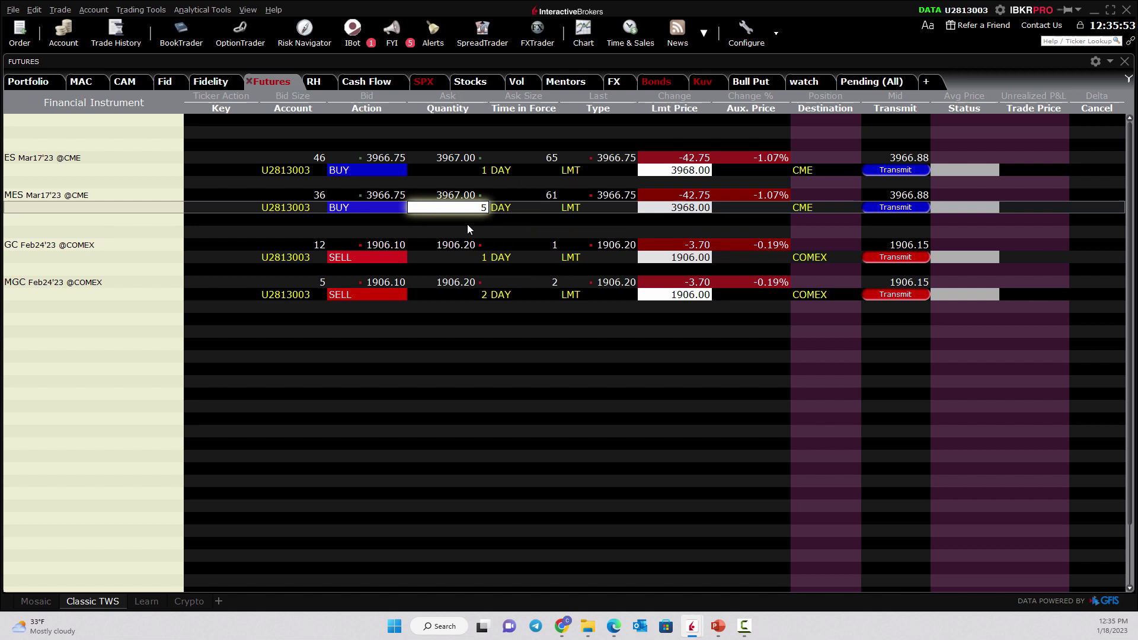
left_click(467, 224)
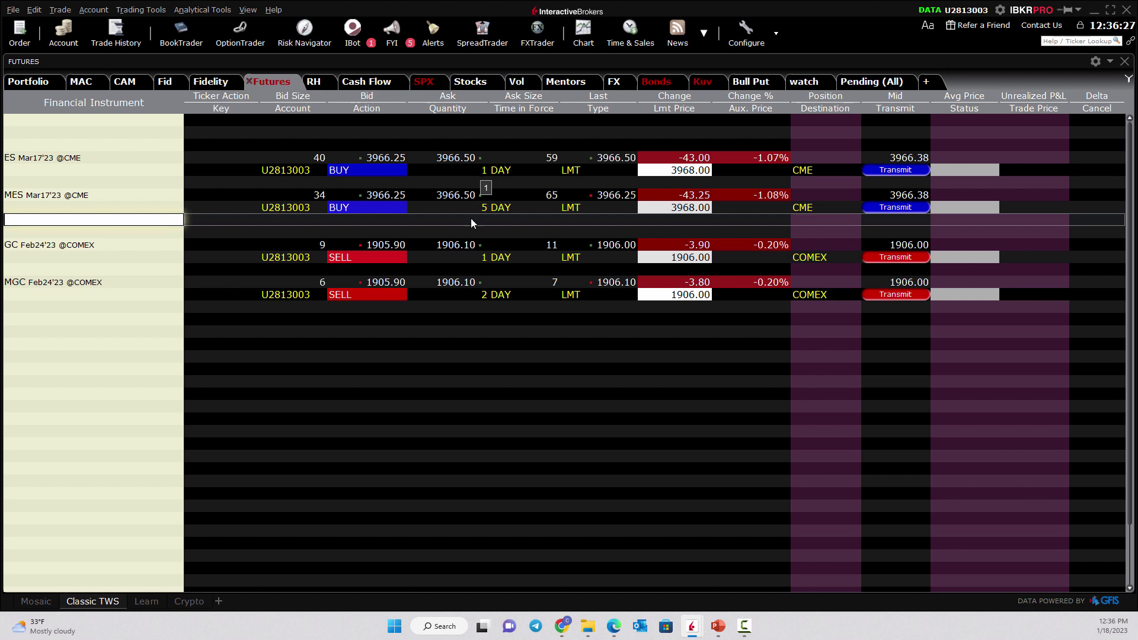
Add the March 2023 Light Sweet Crude Oil (CL) futures contract to the watchlist.
left_click(42, 319)
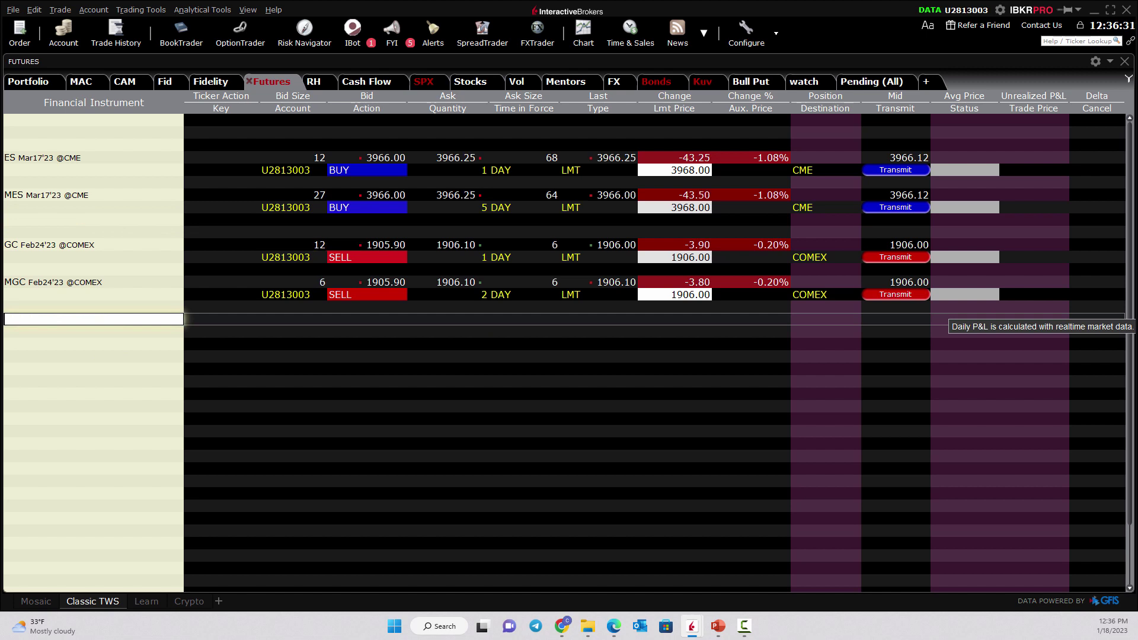
left_click(22, 325)
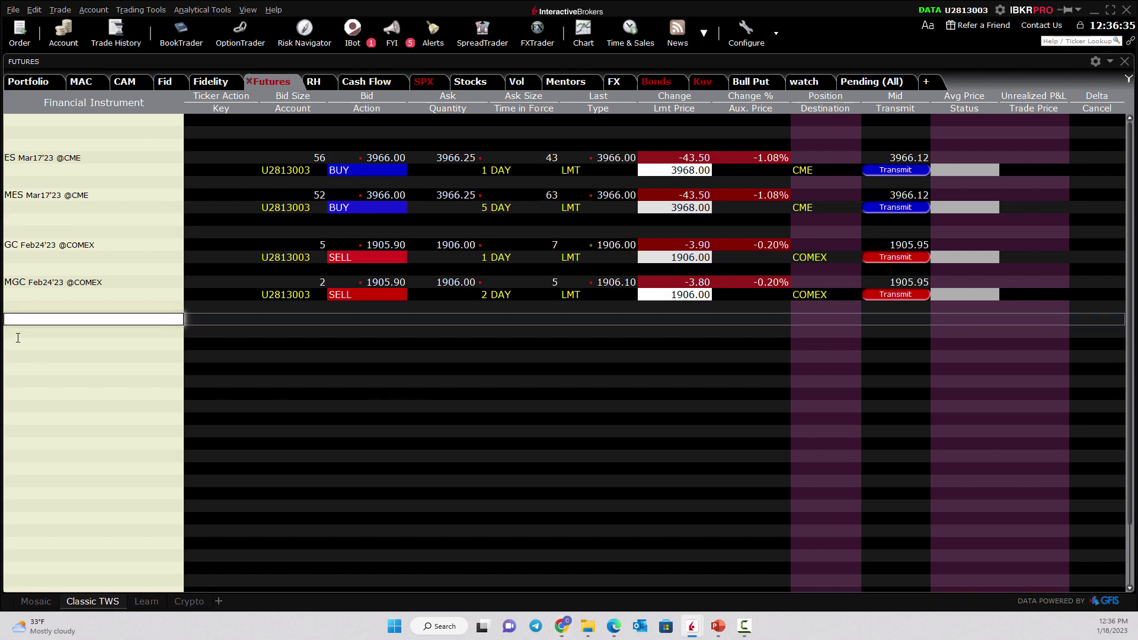
left_click(18, 335)
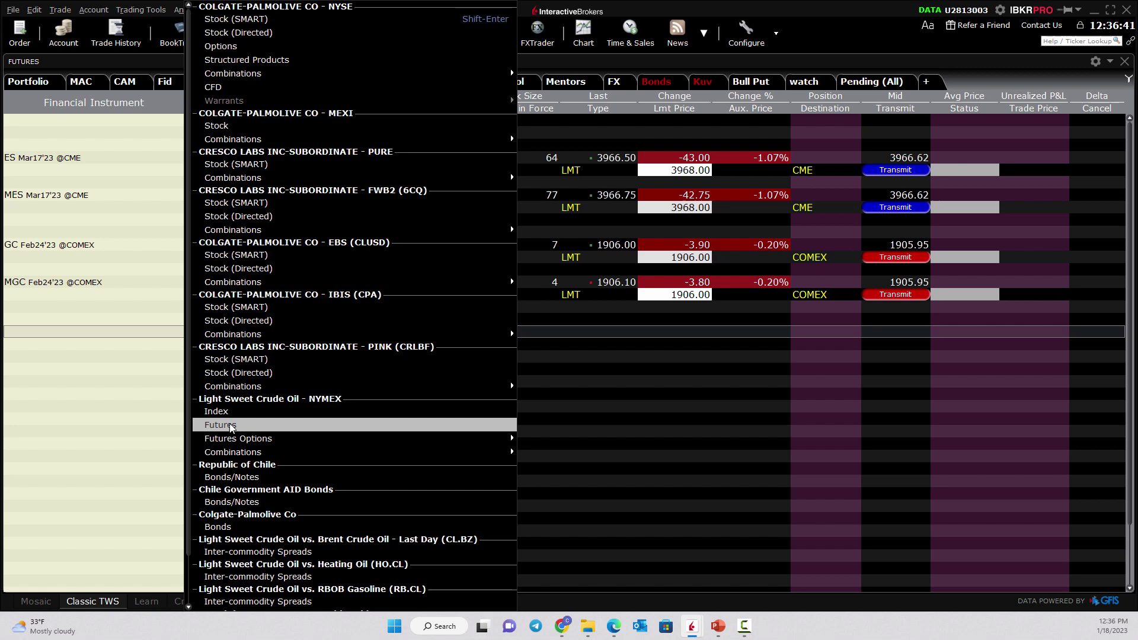
left_click(231, 426)
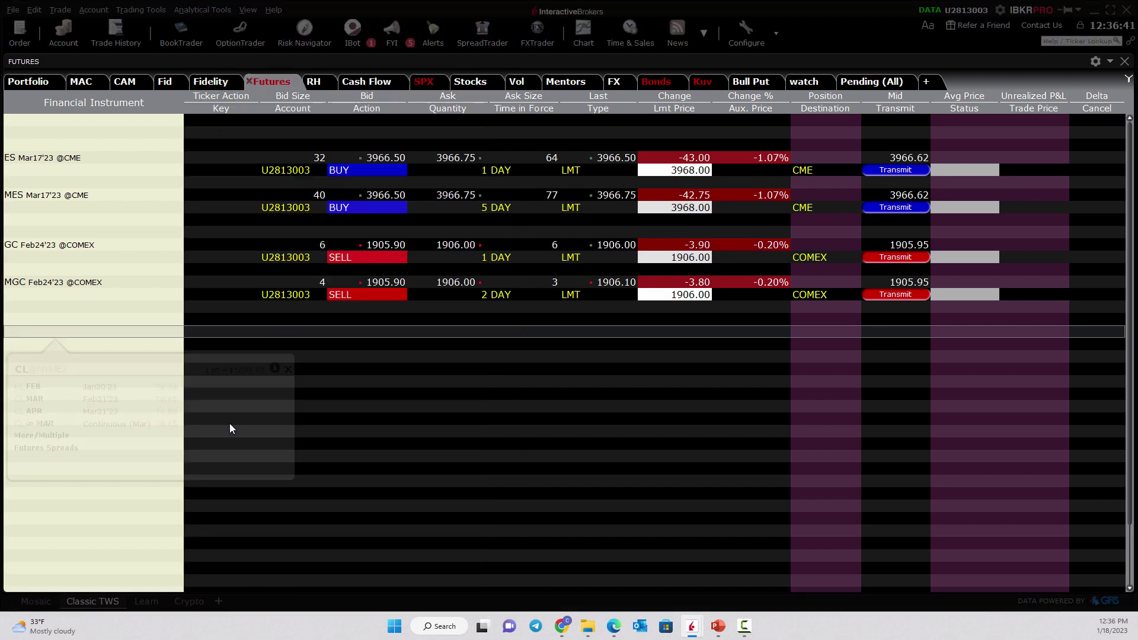
left_click(34, 399)
Add the March 2023 Micro WTI Crude Oil (MCL) futures contract below CL.
left_click(19, 358)
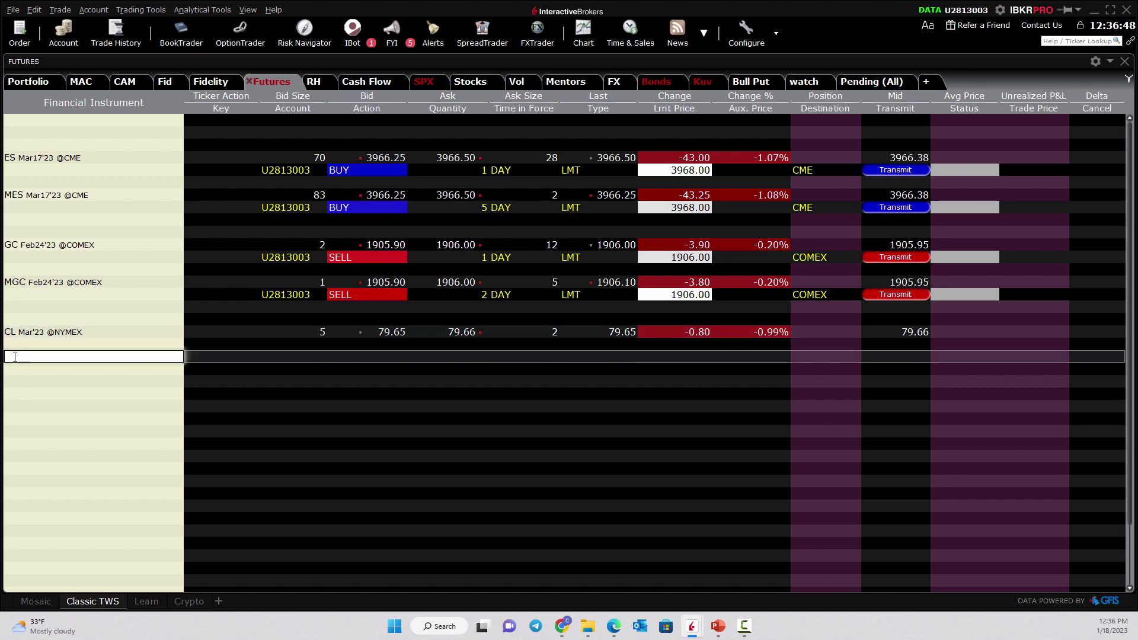
type("cl")
key("Return")
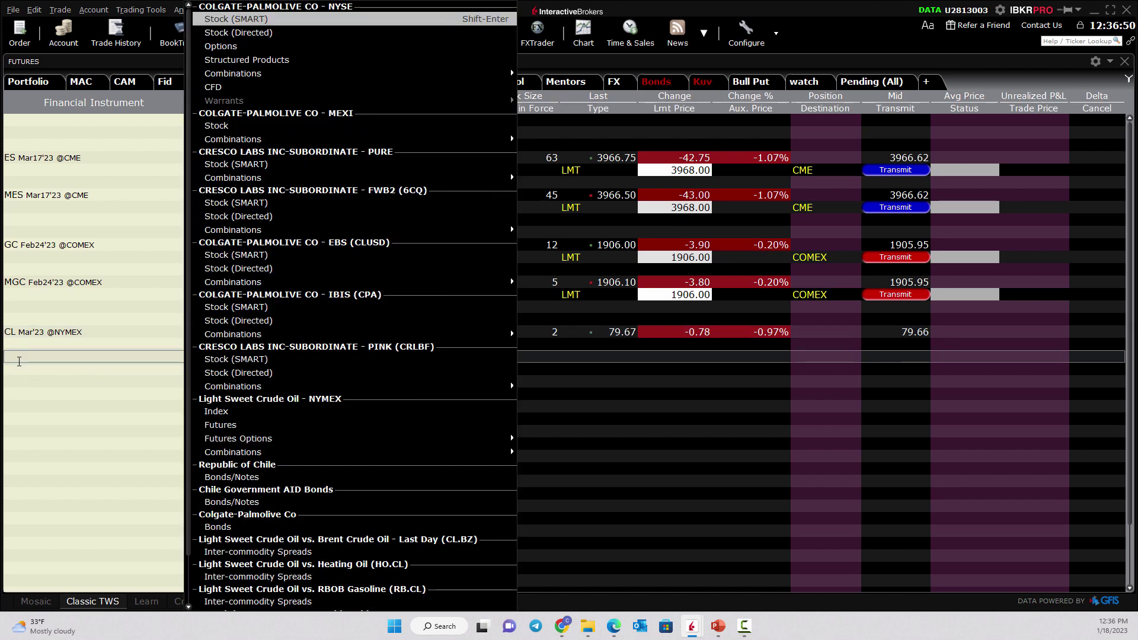
mouse_move(225, 391)
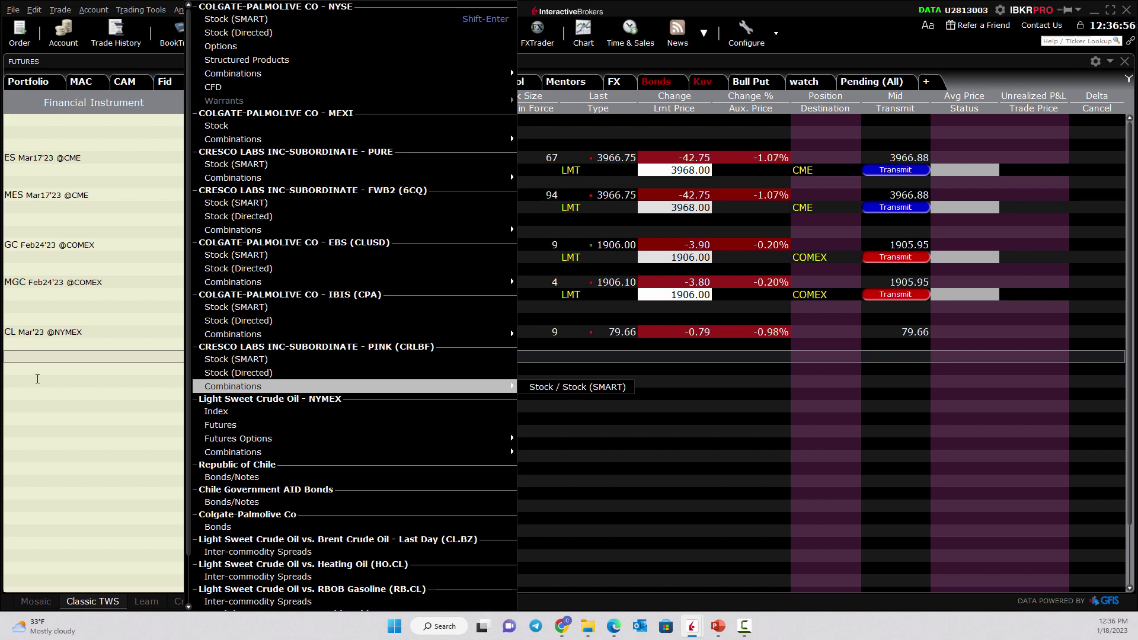
left_click(20, 361)
type("mcl")
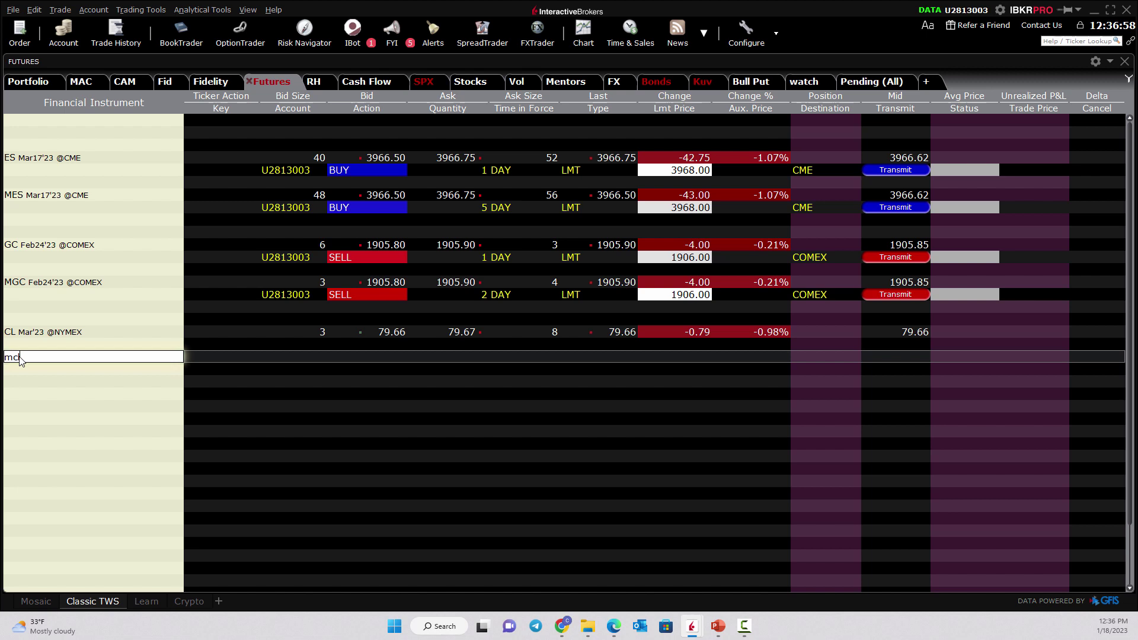
key("Return")
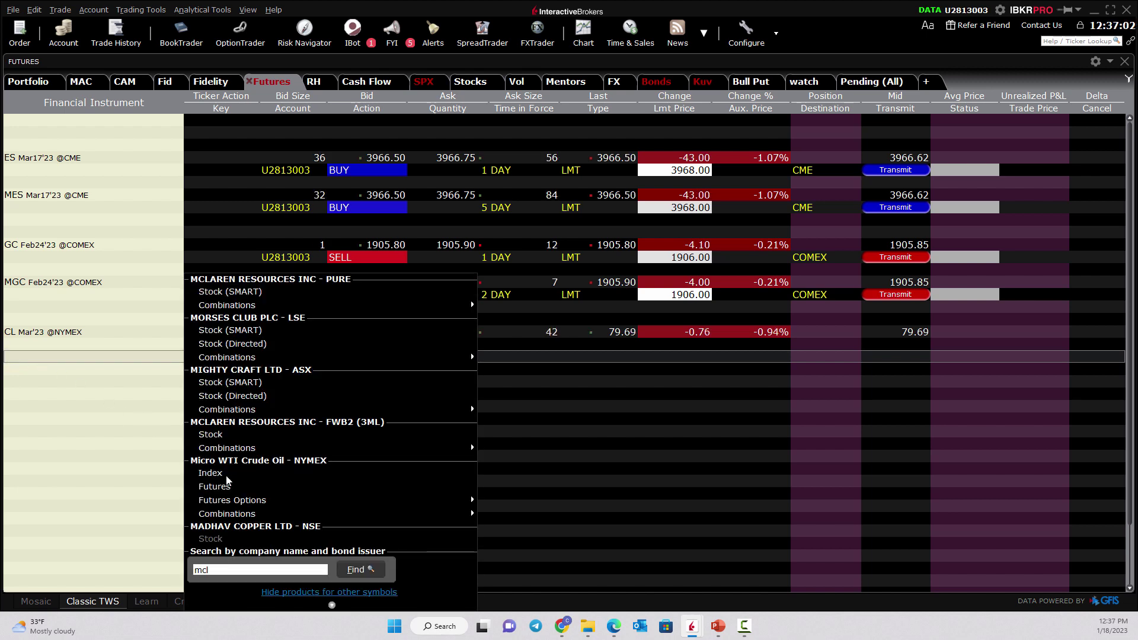
left_click(203, 487)
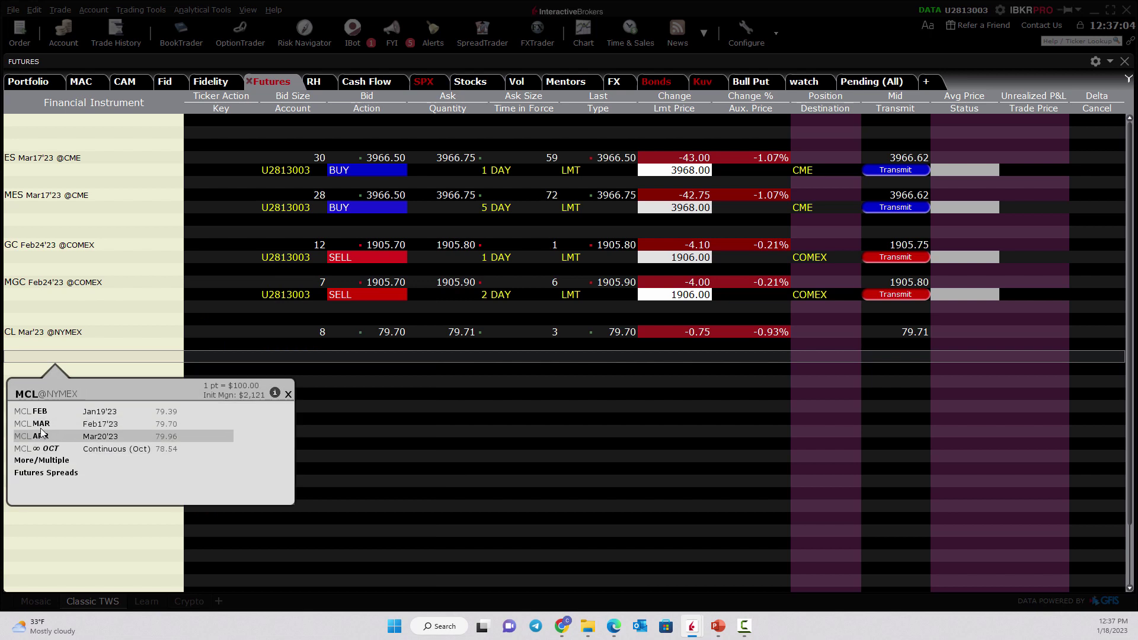
left_click(42, 424)
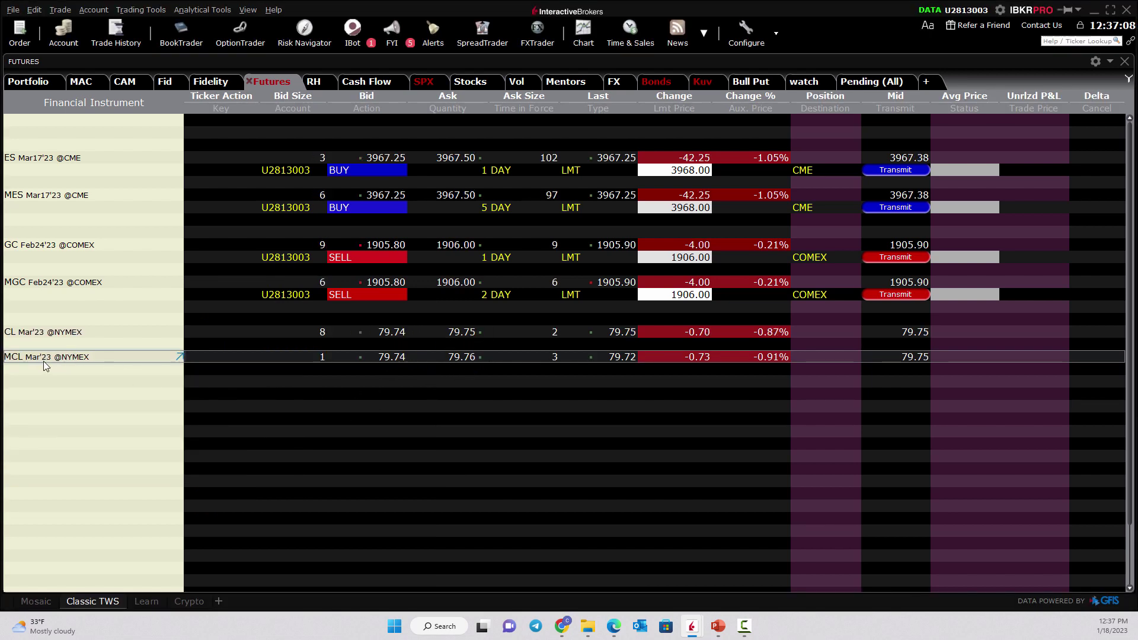
Create a CL Mar'23 buy order from the ask and set its limit price to 79.50.
left_click(67, 420)
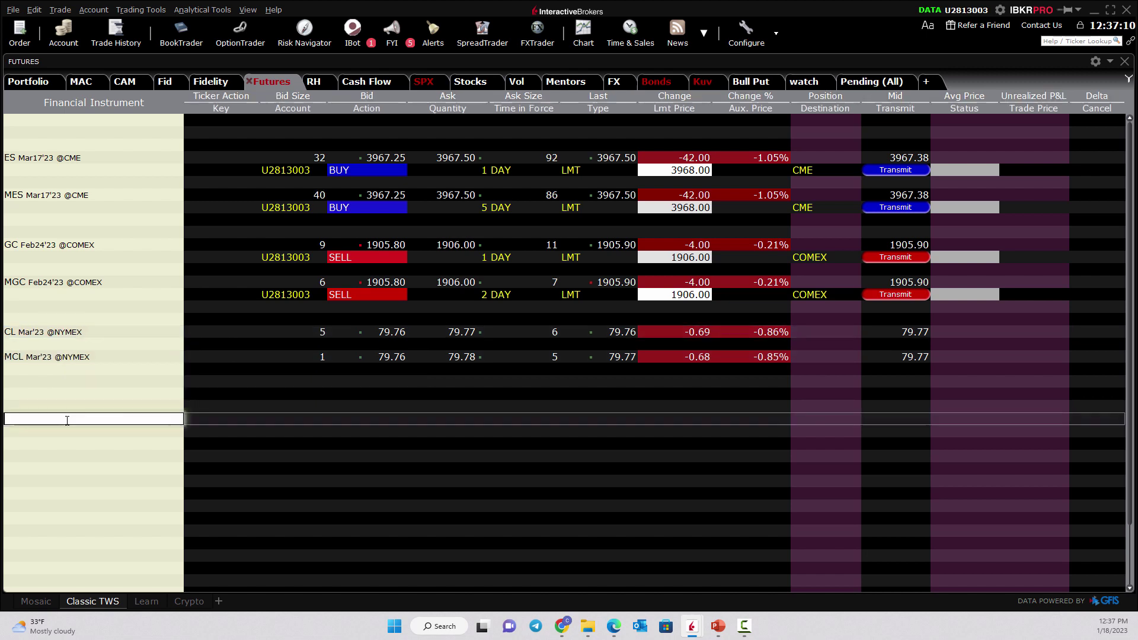
left_click(462, 336)
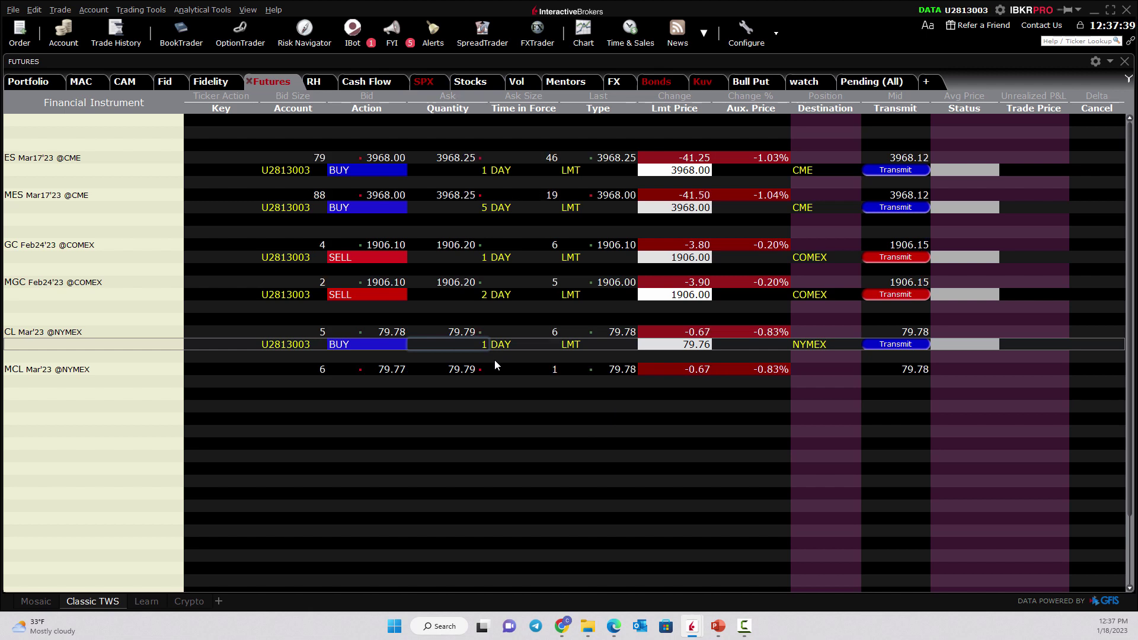
left_click(699, 345)
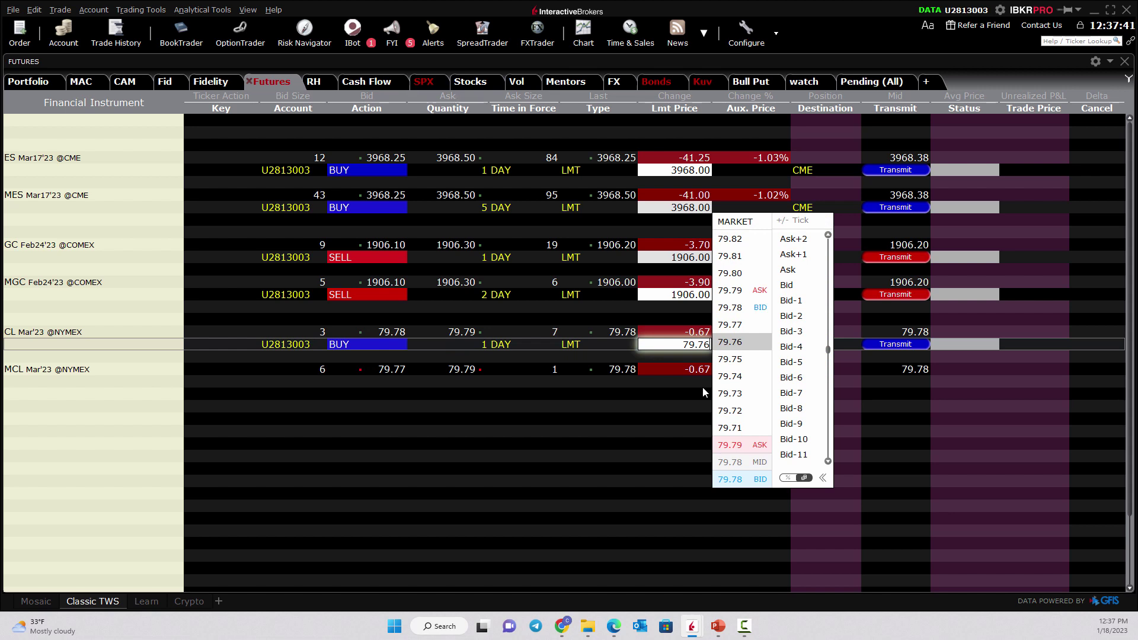
key("BackSpace")
key("BackSpace")
type("50")
key("Return")
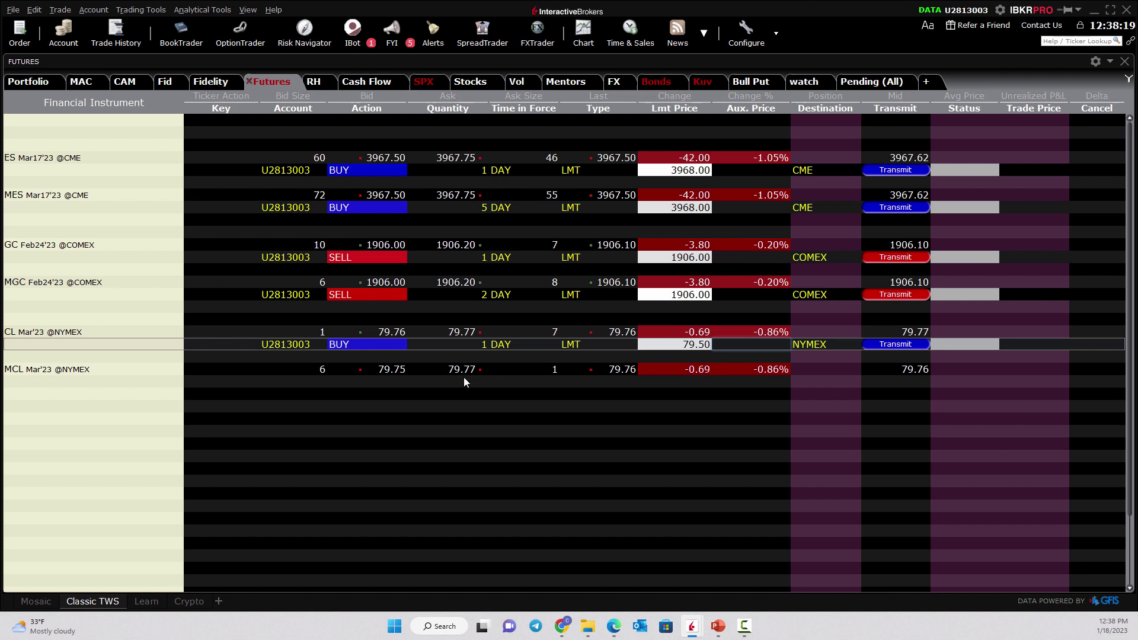
Create an MCL Mar'23 buy order from the ask with a 79.50 limit price.
left_click(37, 371)
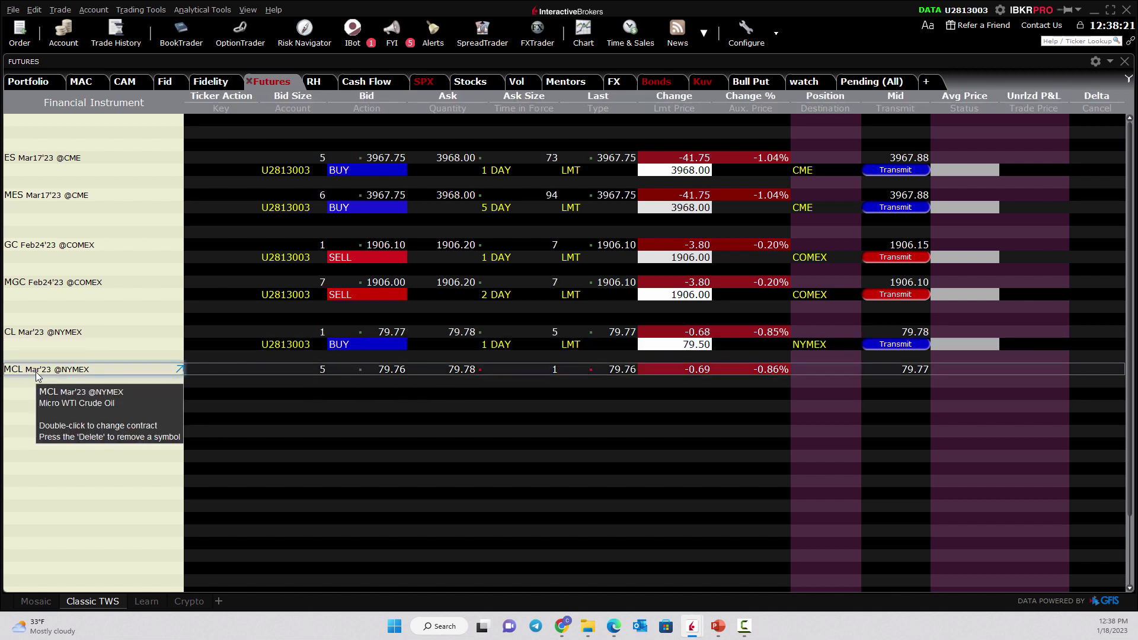
left_click(466, 370)
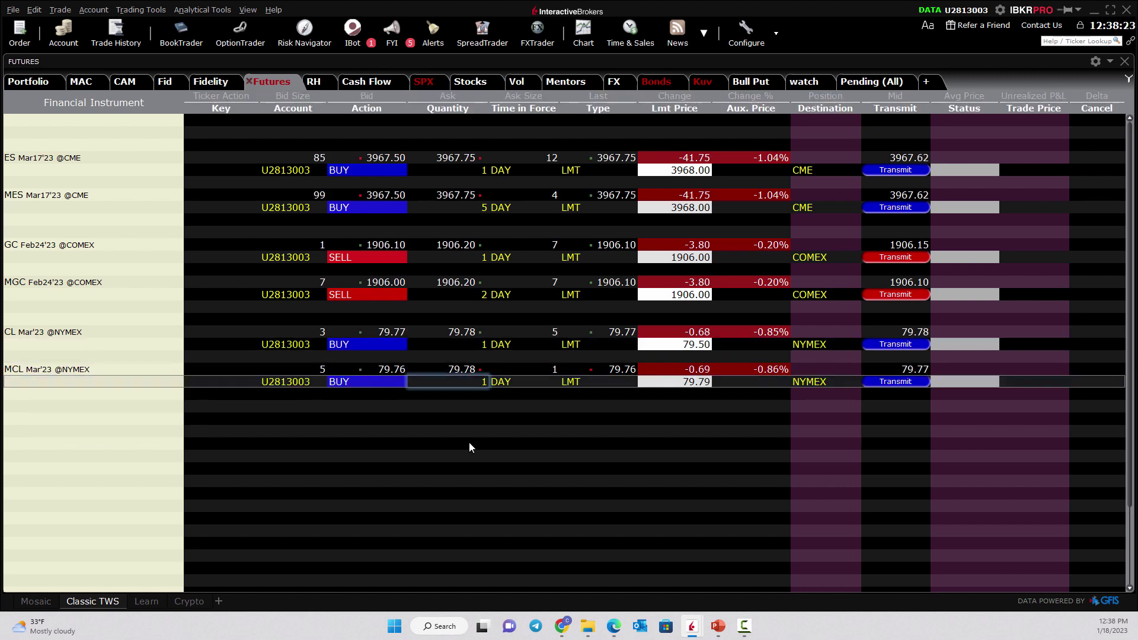
left_click(710, 382)
type("79.50")
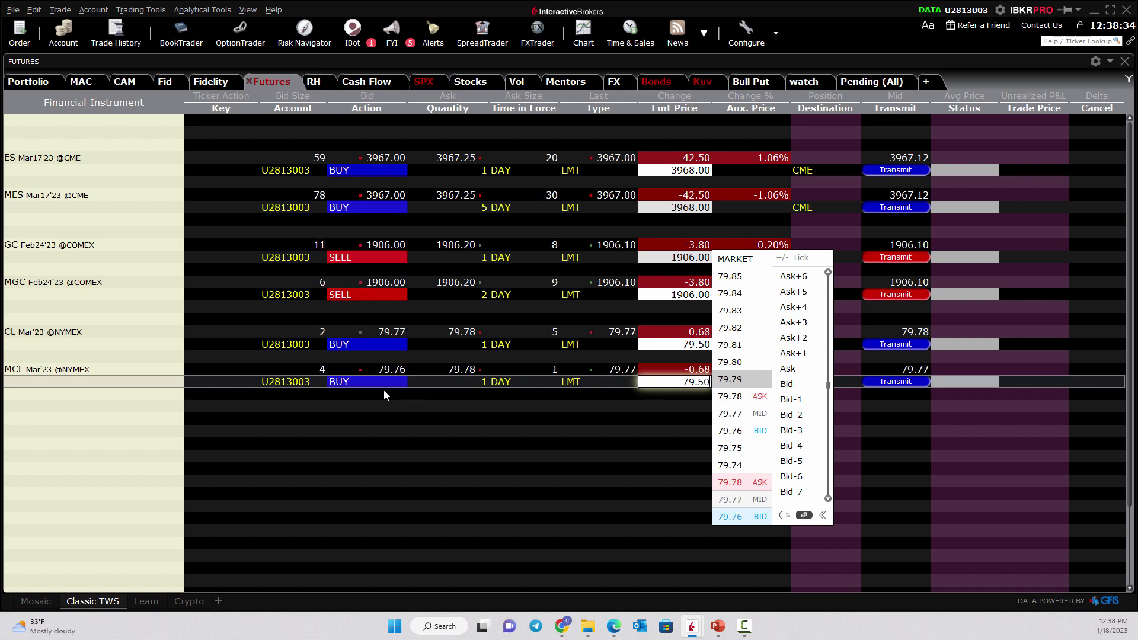
left_click(583, 428)
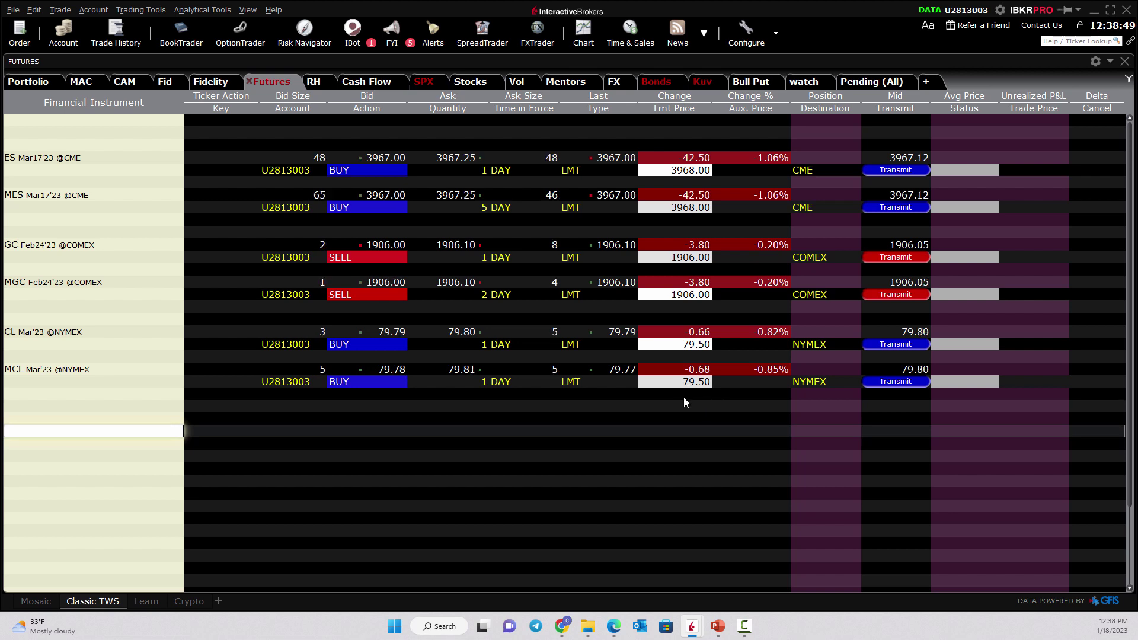
left_click(45, 332)
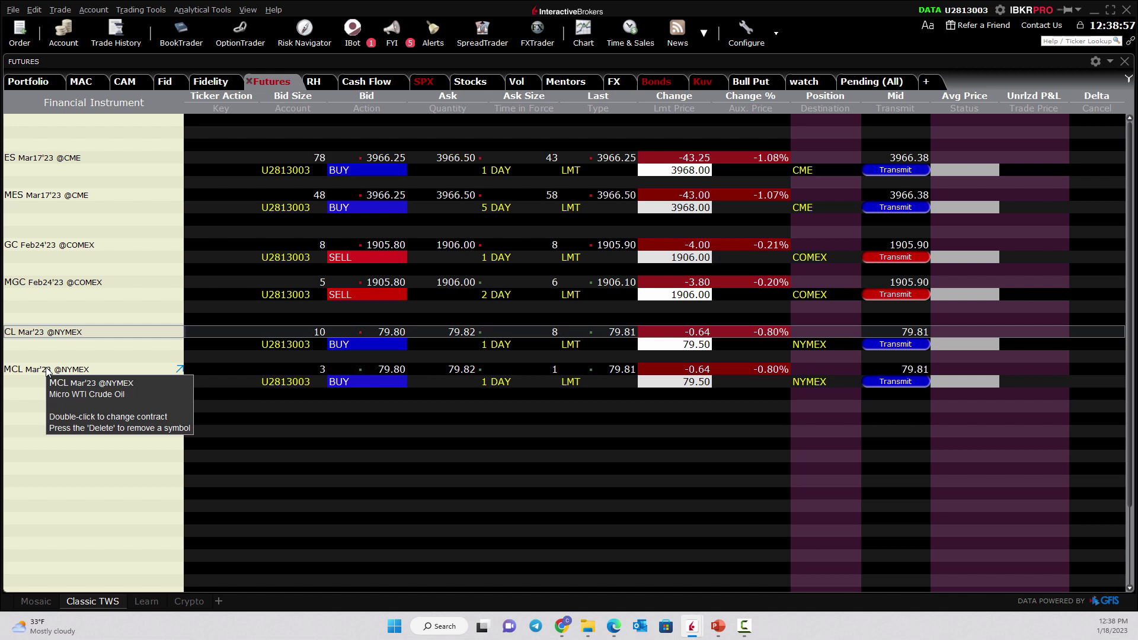
left_click(47, 369)
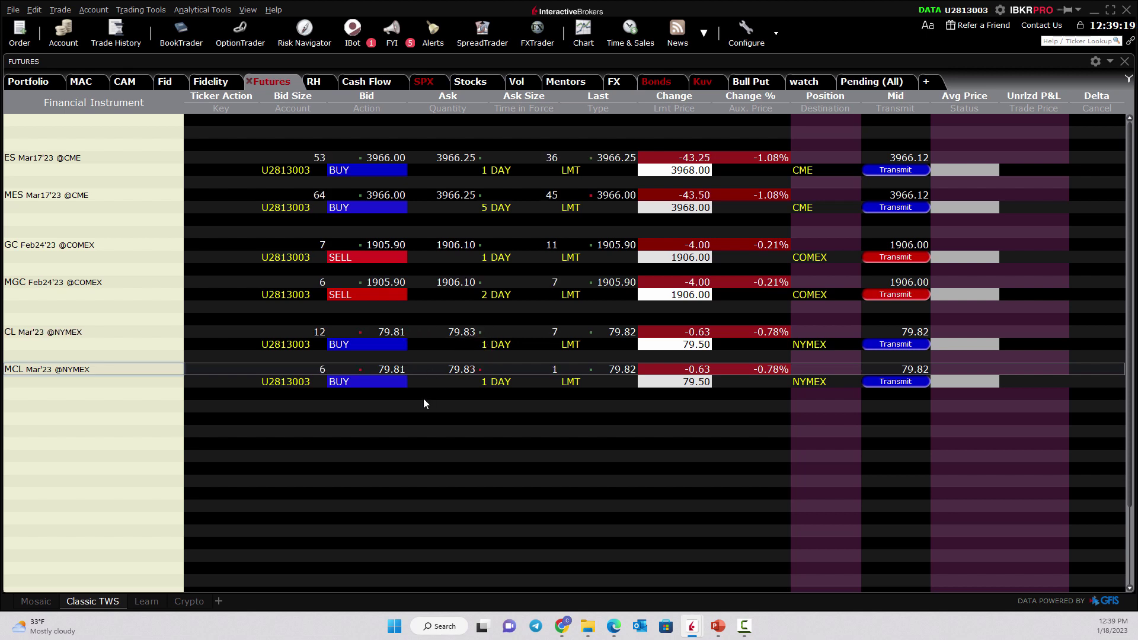
left_click(73, 333)
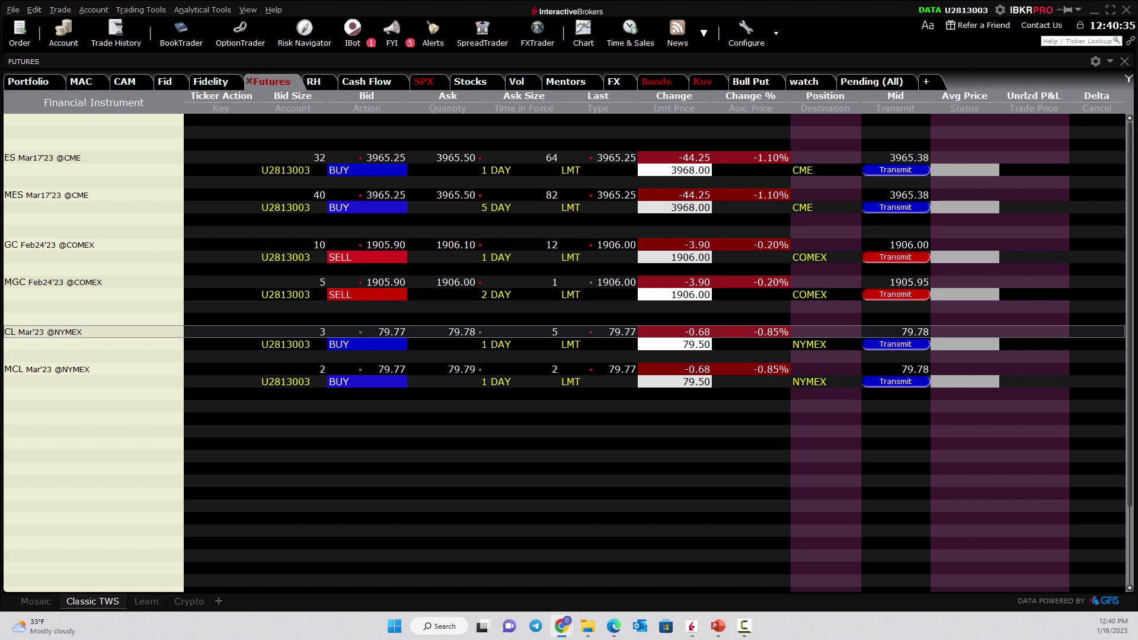
Bring the maximized IBKR micro futures page up and review the Micro E-mini Futures and Options sections.
key("alt+Tab")
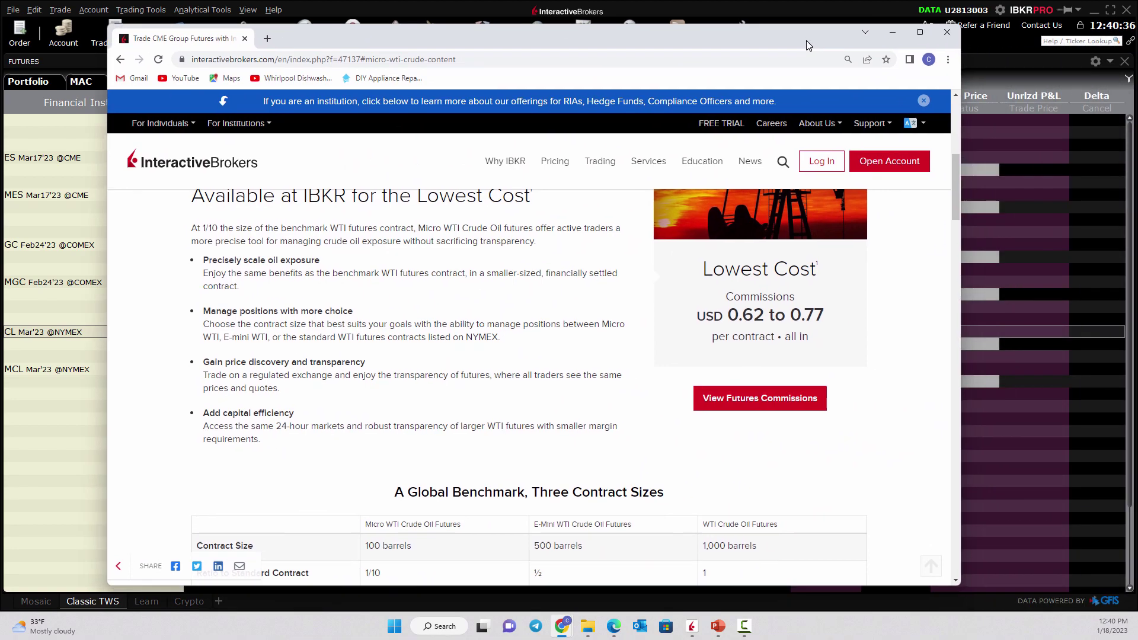
left_click(918, 40)
scroll(399, 314, "up", 4)
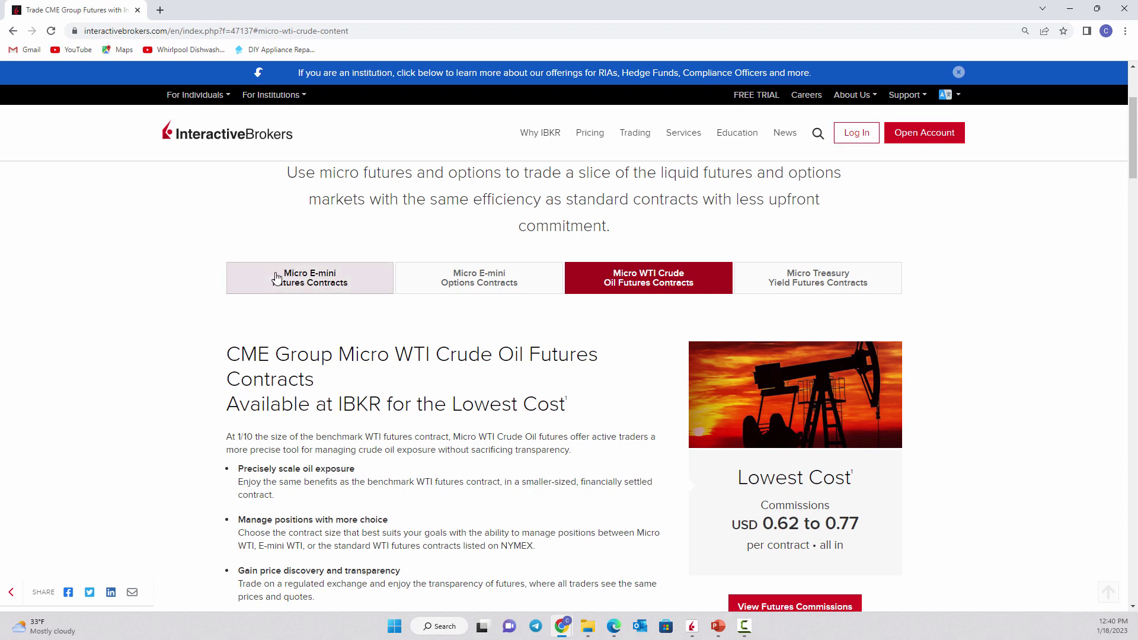
left_click(351, 292)
scroll(415, 332, "down", 2)
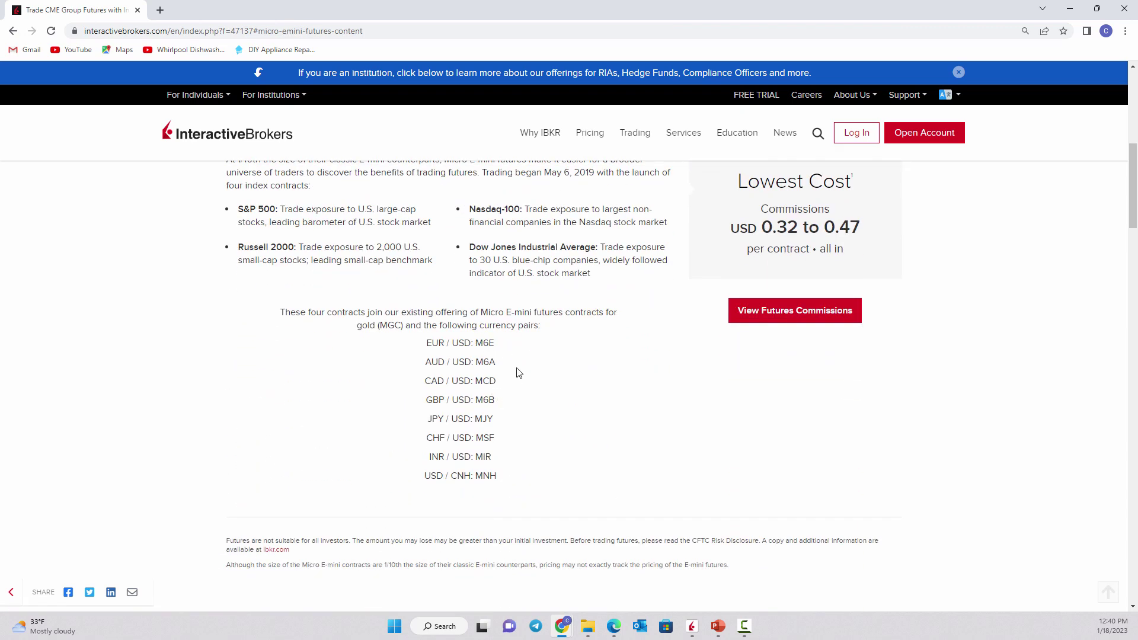
scroll(518, 372, "up", 1)
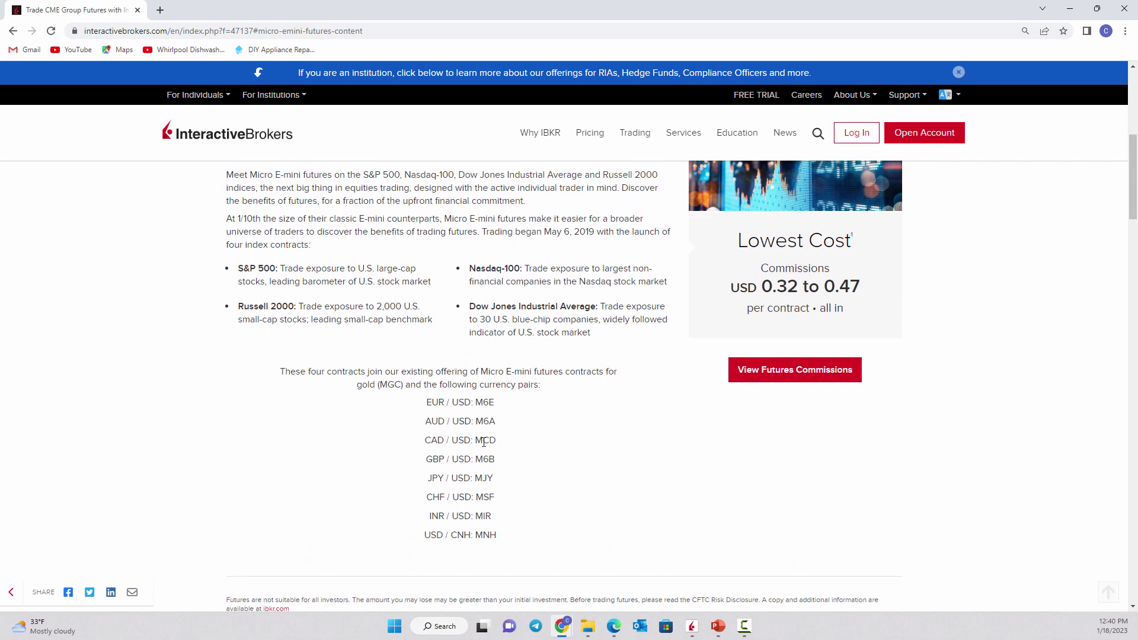
scroll(308, 426, "up", 6)
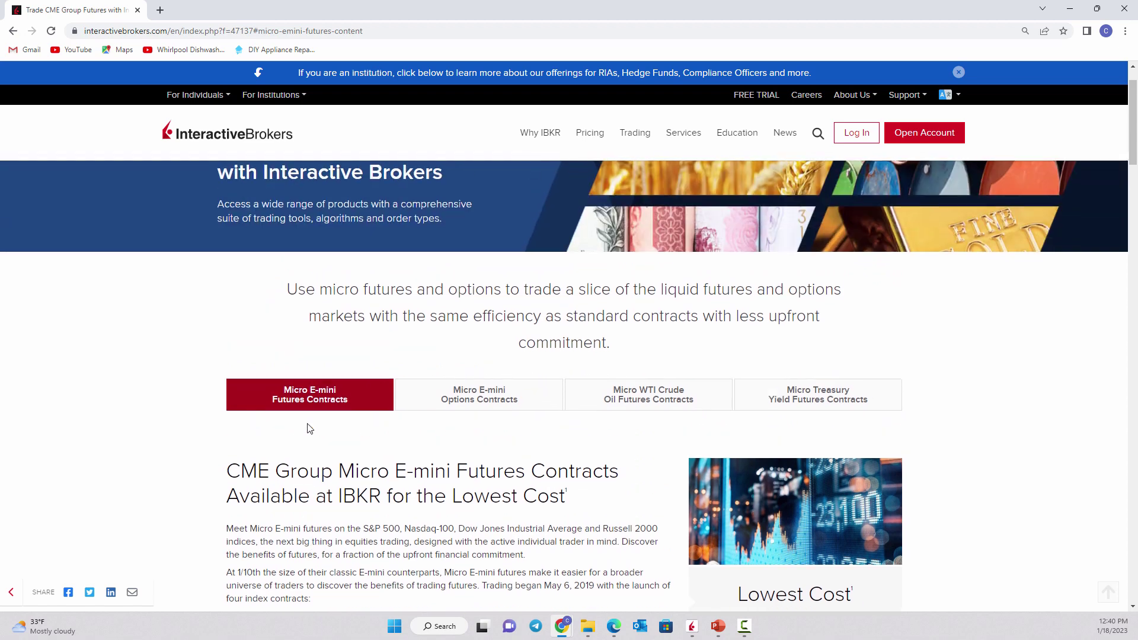
left_click(477, 401)
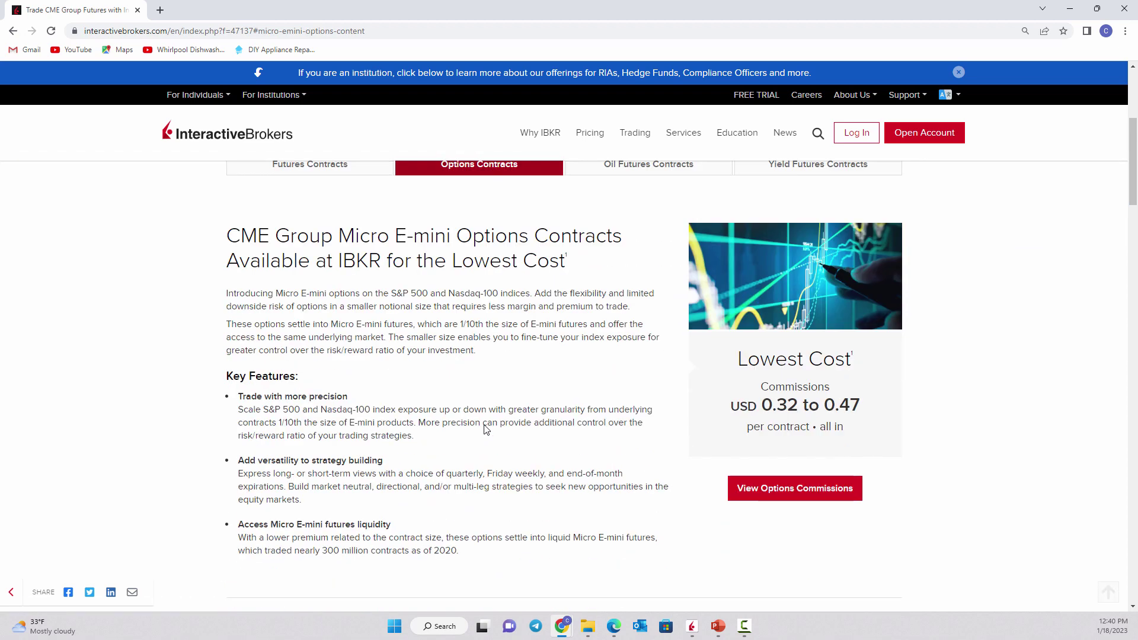
scroll(485, 425, "up", 3)
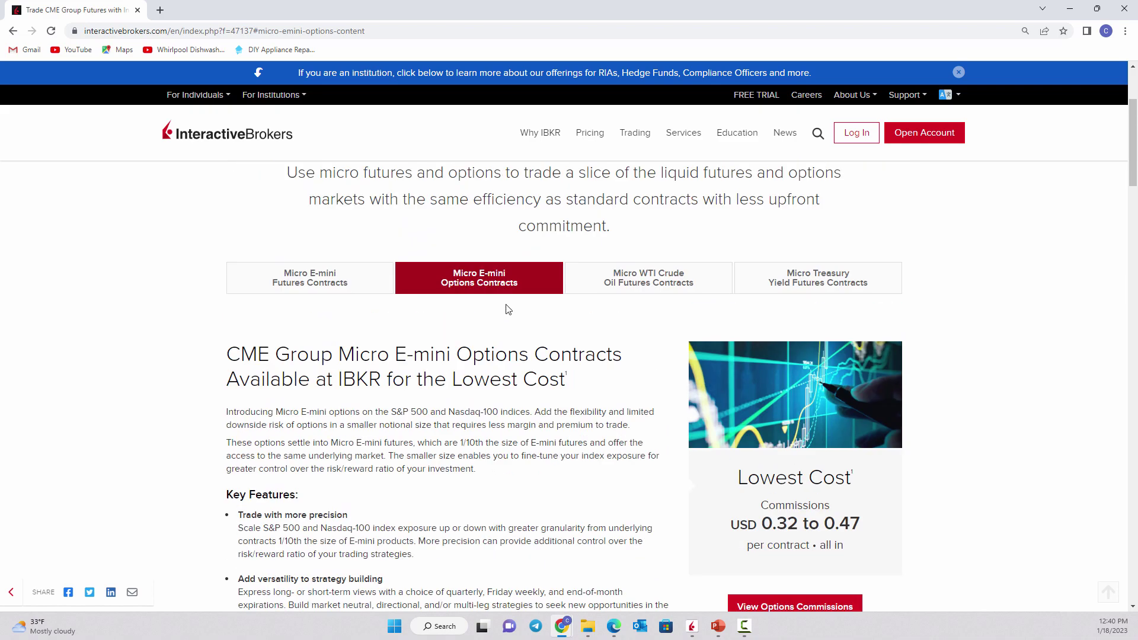
In Micro WTI Crude Oil Futures, highlight contract sizes: 100 barrels micro versus 1,000 barrels standard.
left_click(647, 283)
scroll(479, 465, "down", 8)
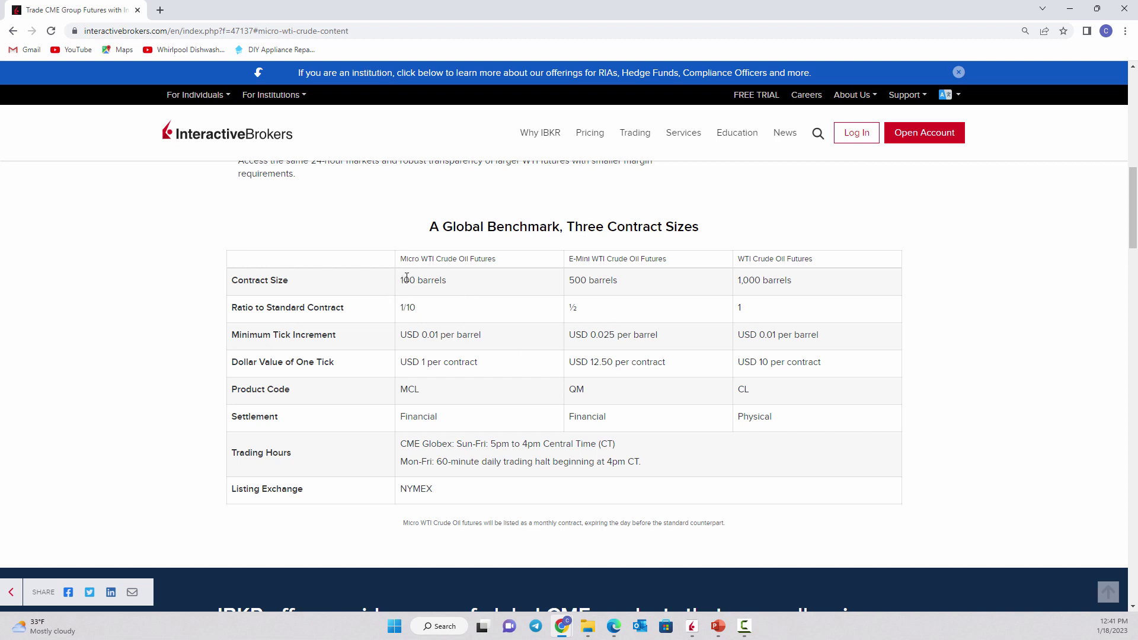
left_click_drag(445, 282, 397, 292)
left_click_drag(799, 288, 738, 289)
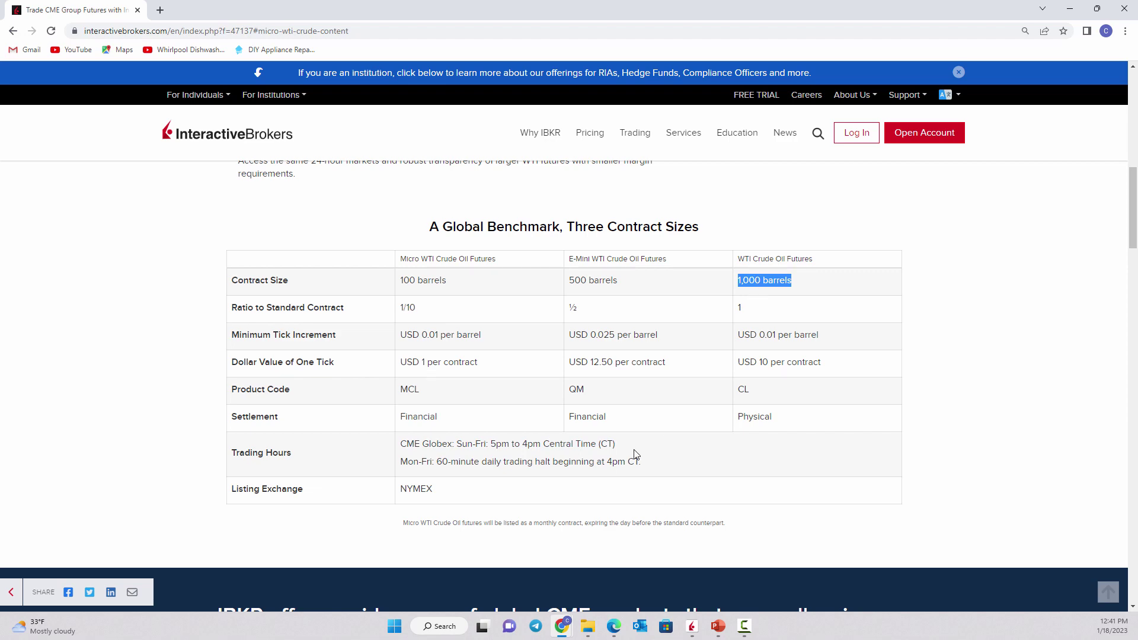
scroll(634, 454, "up", 10)
In Micro Treasury Yield Futures specifications, highlight '2 nearest monthly contracts' under # of Expiries.
left_click(804, 279)
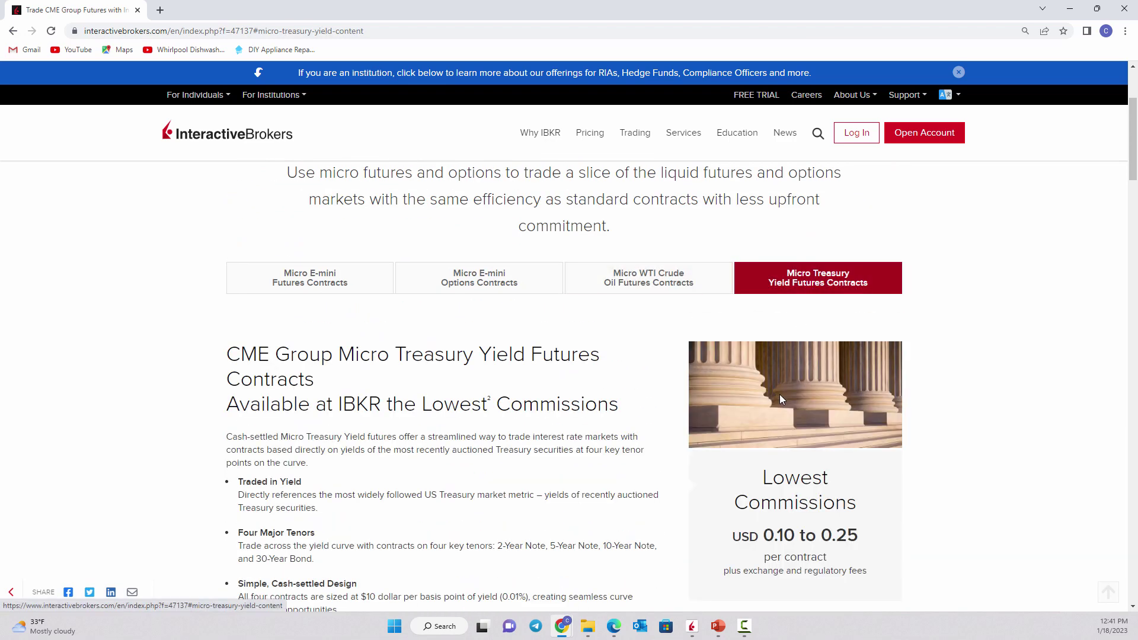
scroll(597, 444, "down", 6)
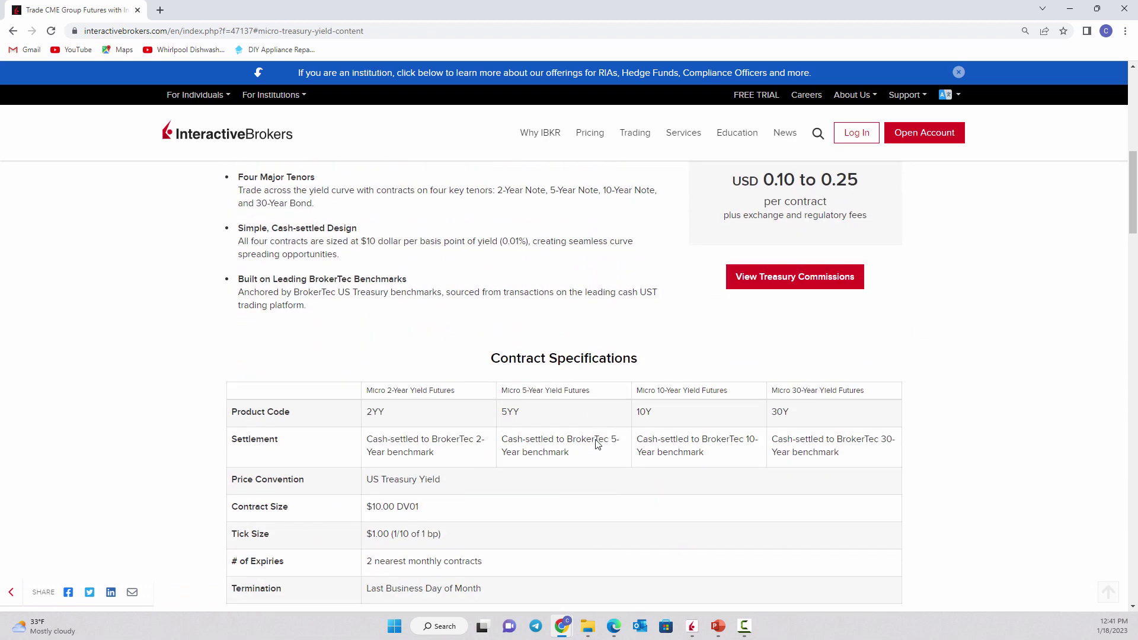
scroll(596, 441, "down", 2)
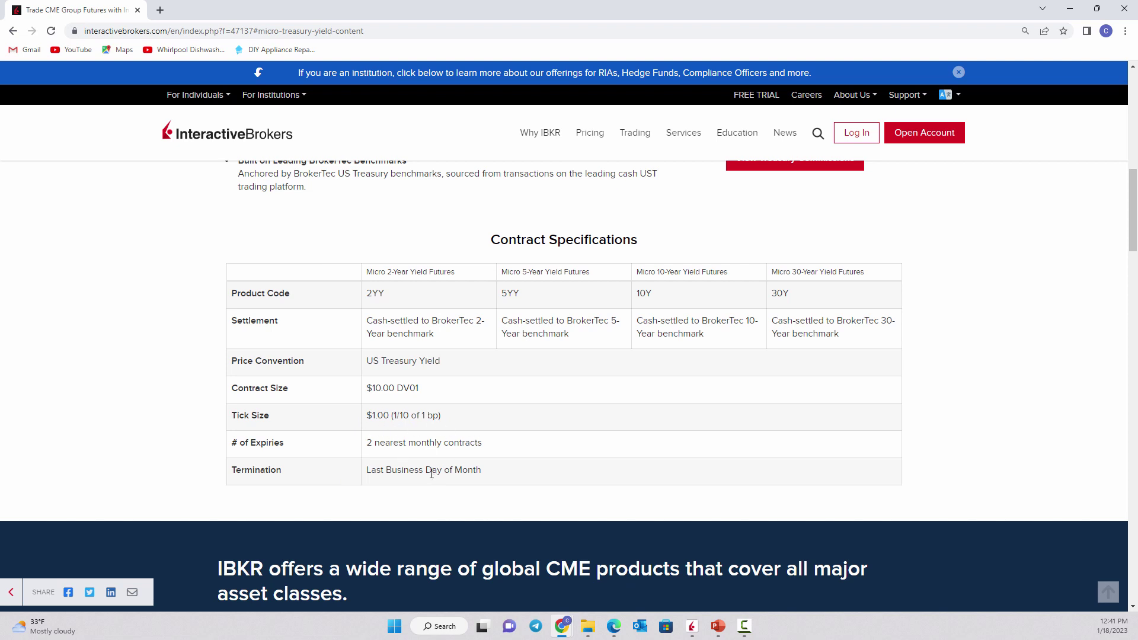
left_click_drag(482, 444, 371, 454)
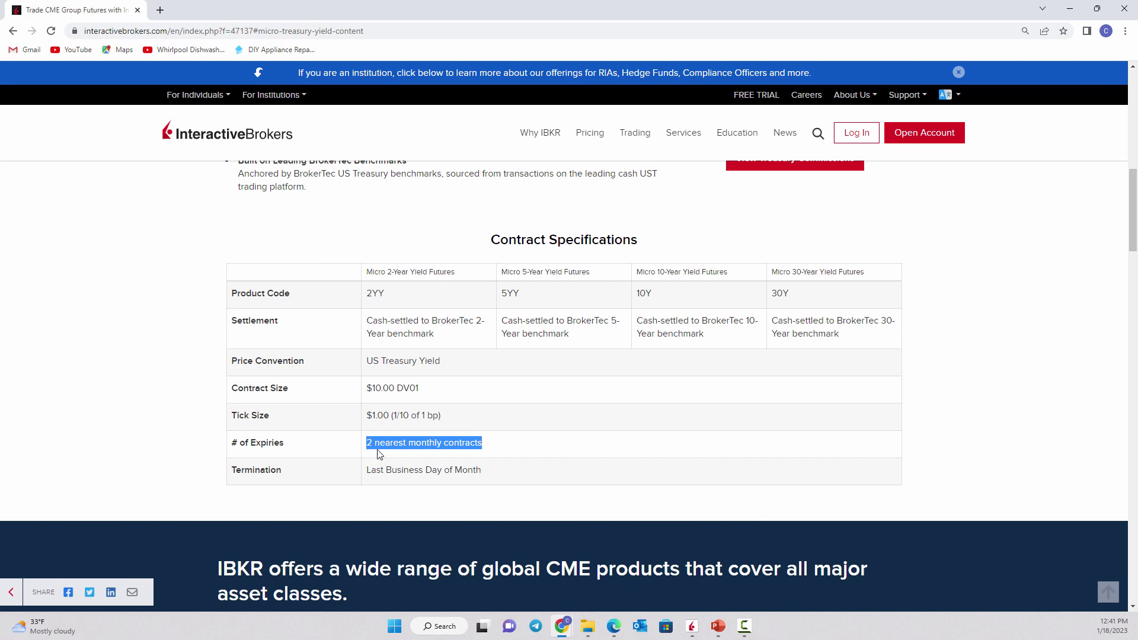
left_click(693, 625)
Back in the Futures watchlist, look up ES as E-mini S&P 500 futures, then dismiss the month list and empty entry.
left_click(645, 568)
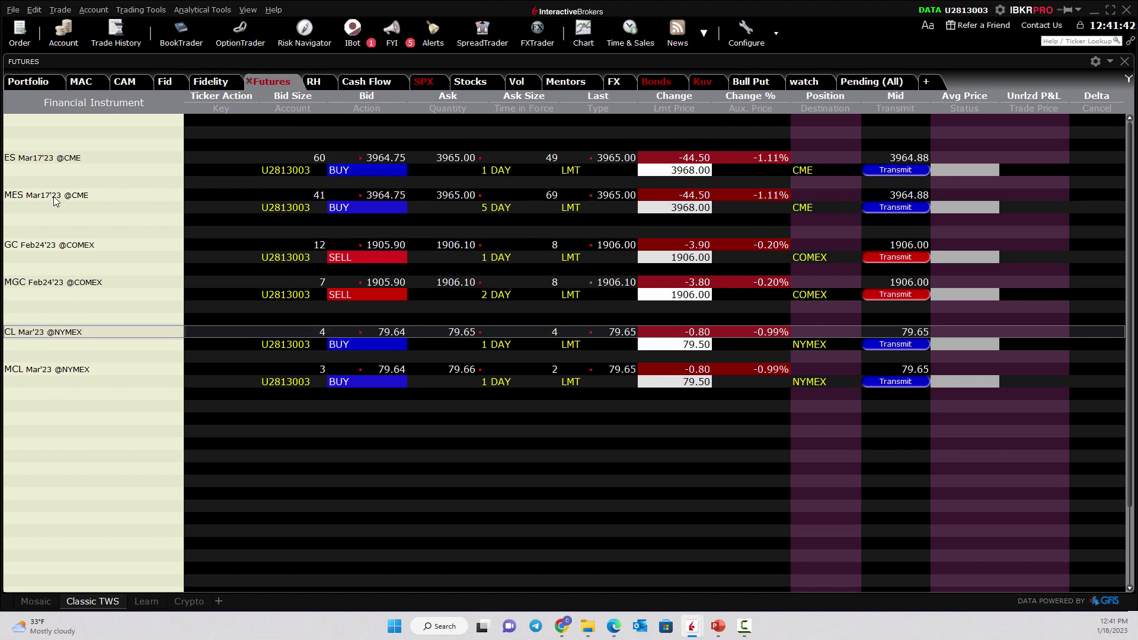
left_click(31, 438)
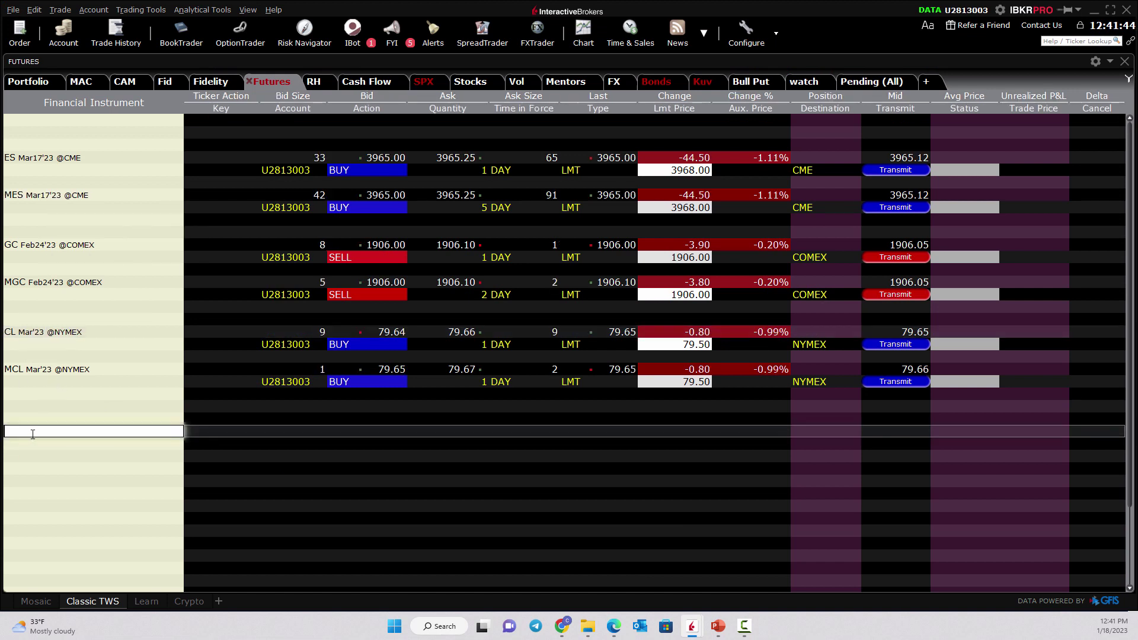
type("ES")
key("Return")
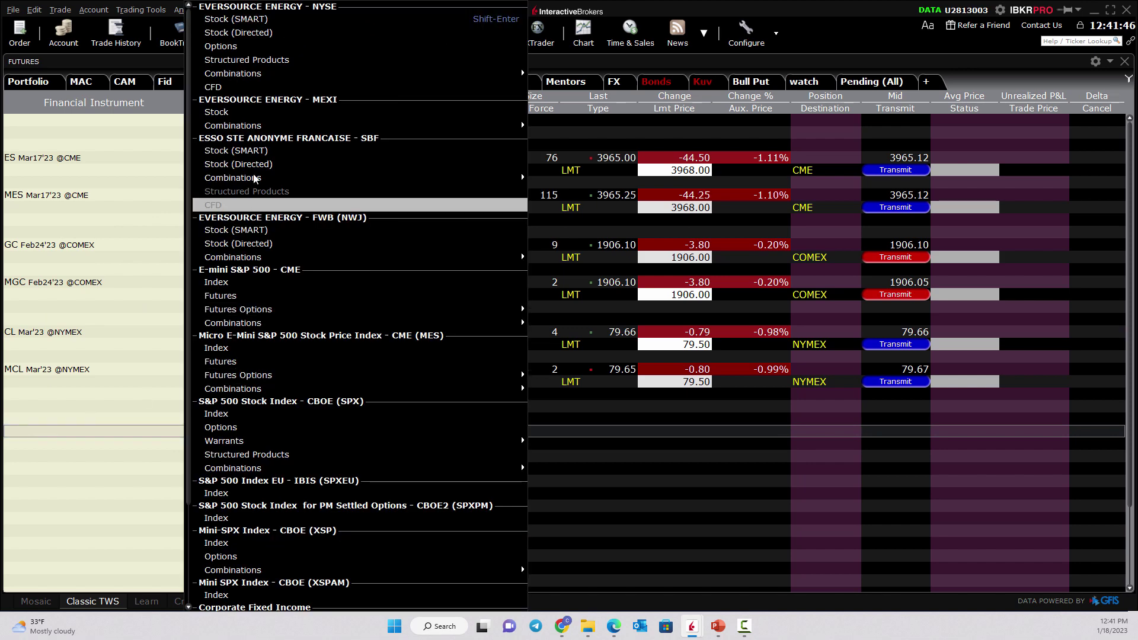
mouse_move(284, 442)
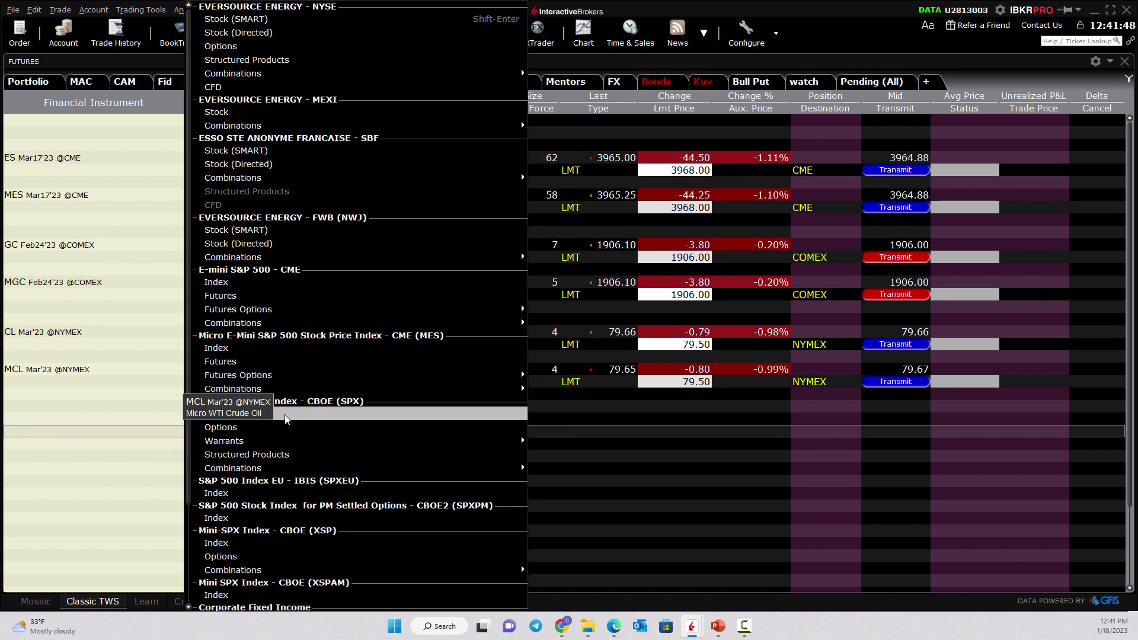
left_click(233, 296)
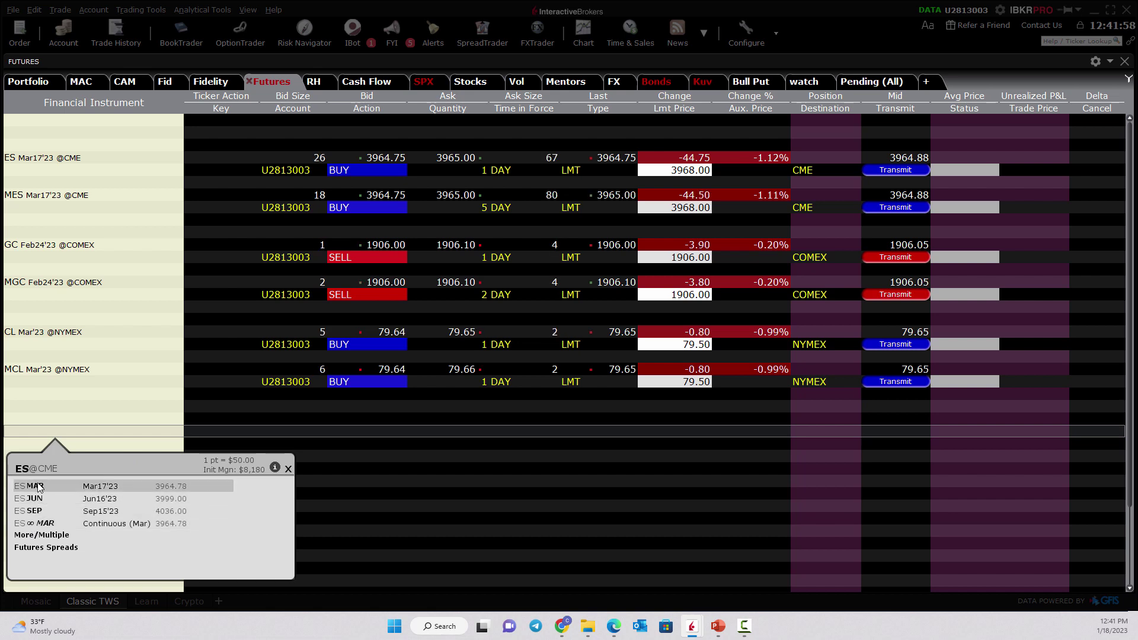
left_click(288, 469)
left_click(134, 430)
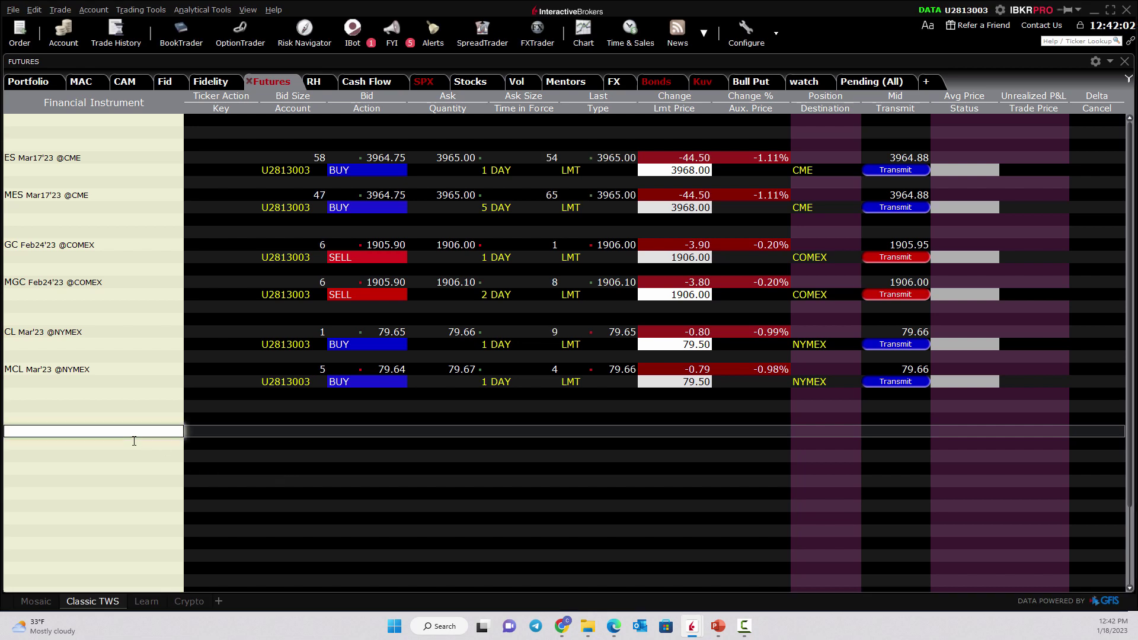
left_click(36, 159)
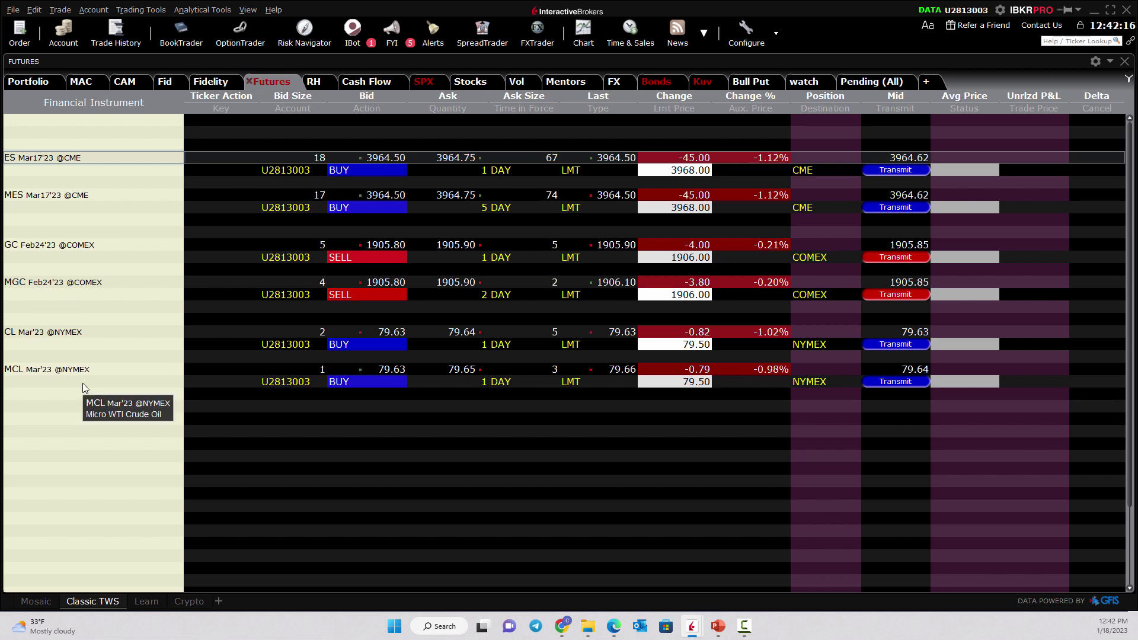
left_click(31, 444)
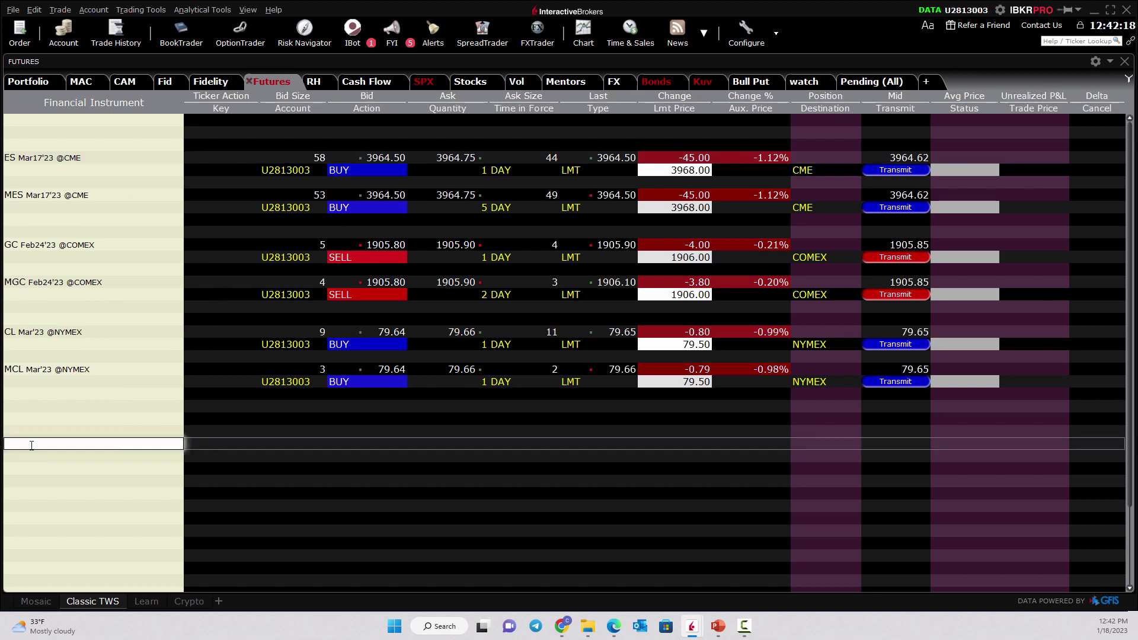
type("ES")
key("Return")
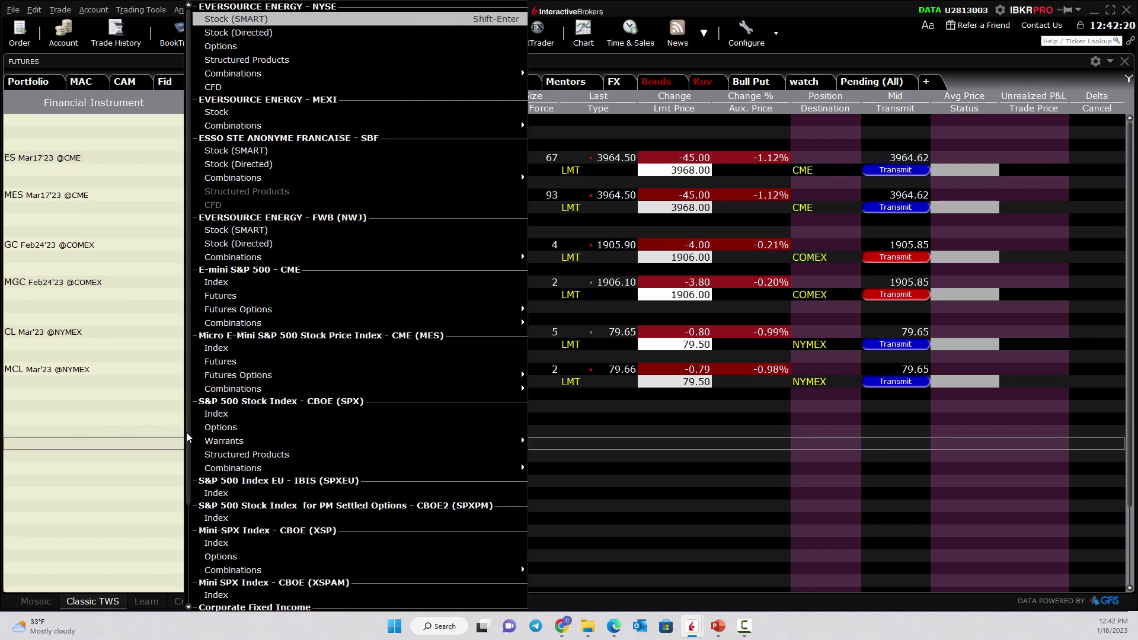
left_click(224, 295)
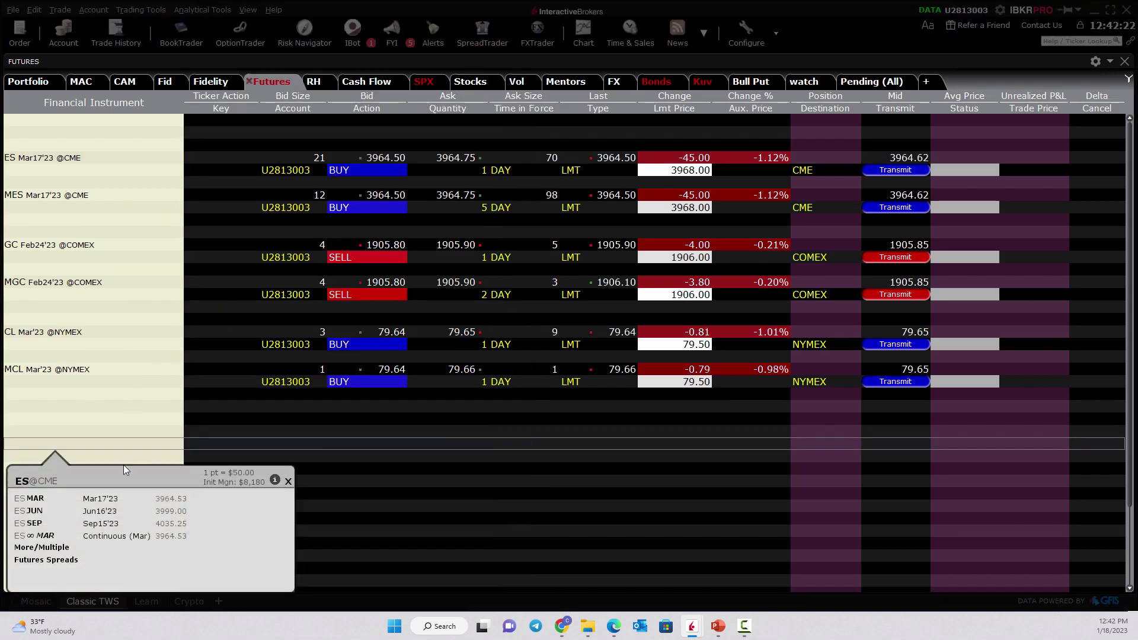
left_click(35, 523)
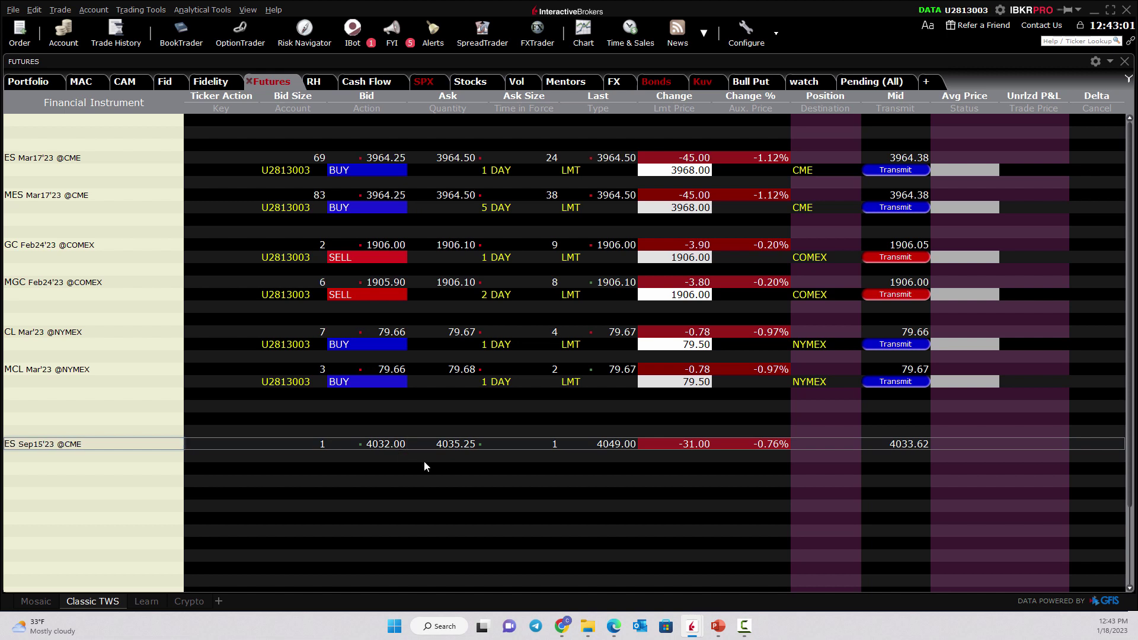
right_click(54, 445)
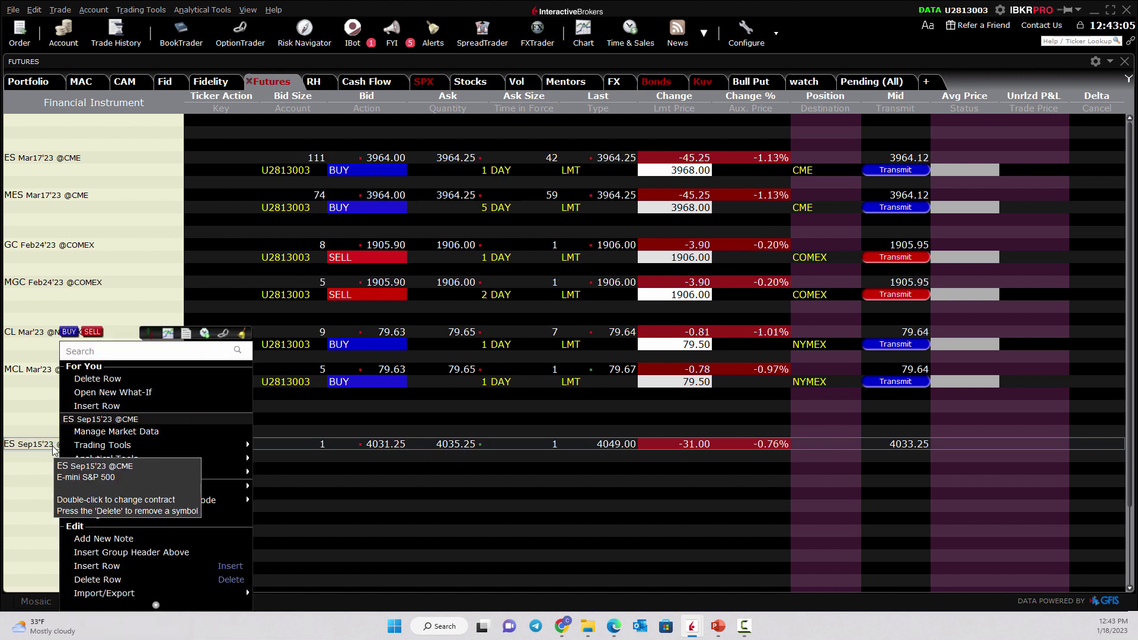
left_click(97, 579)
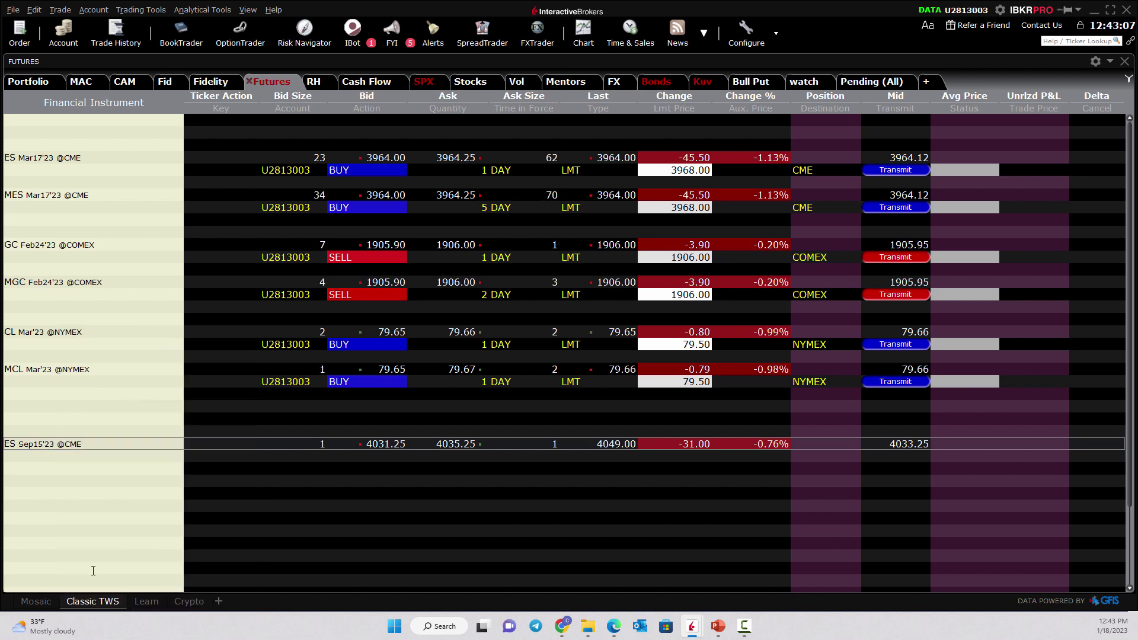
left_click(30, 440)
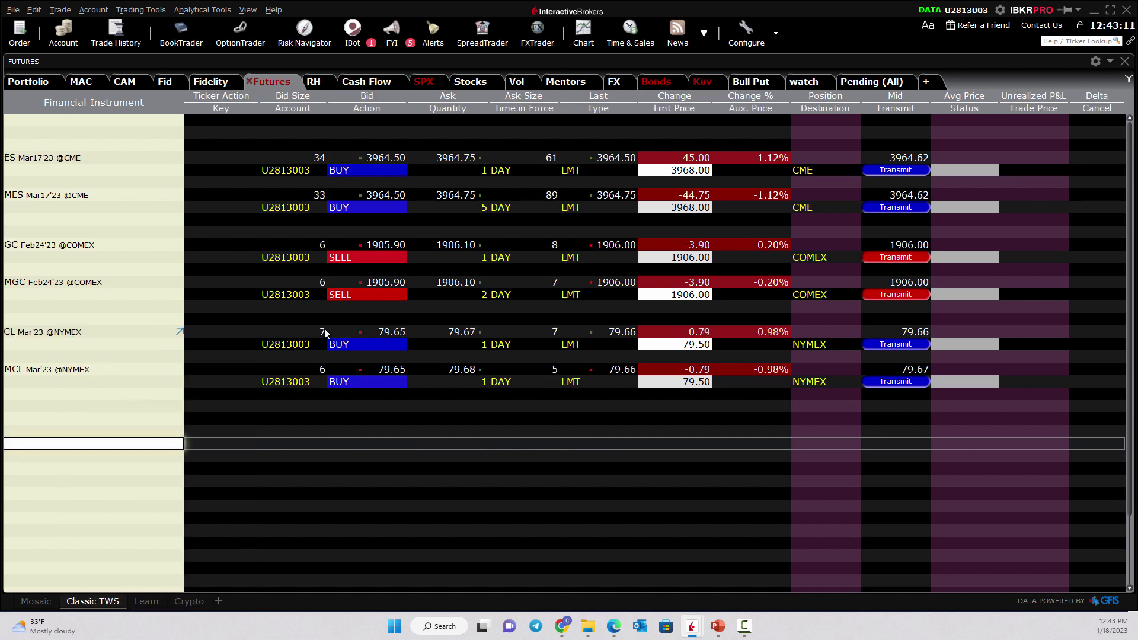
mouse_move(561, 626)
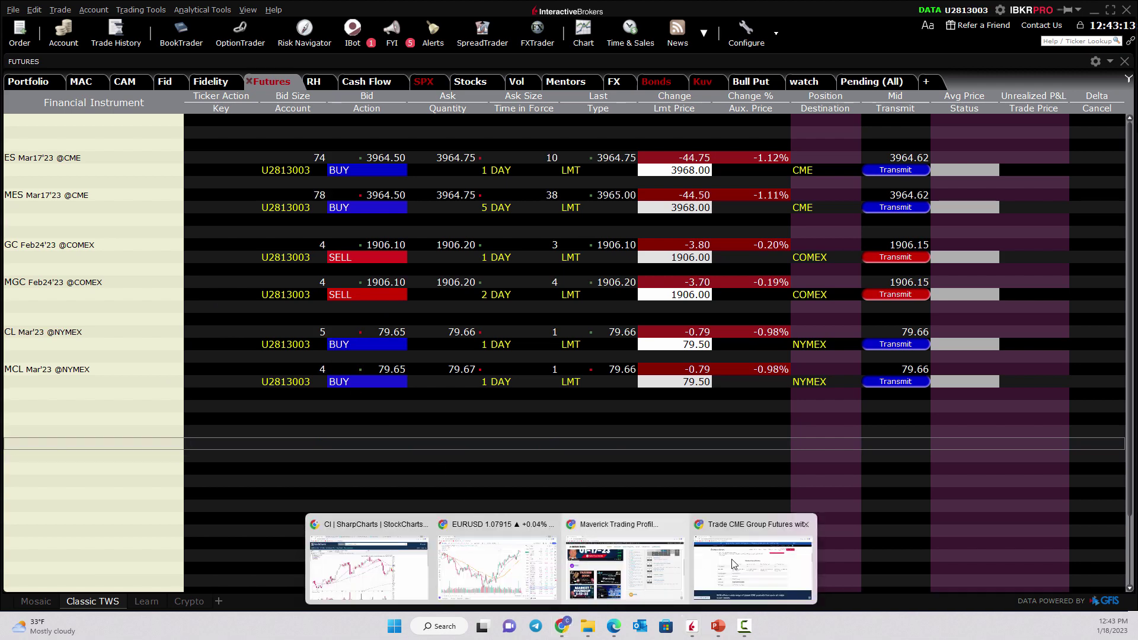
Return to the Trade CME Group Futures page and review the Micro WTI Crude Oil futures details.
left_click(692, 515)
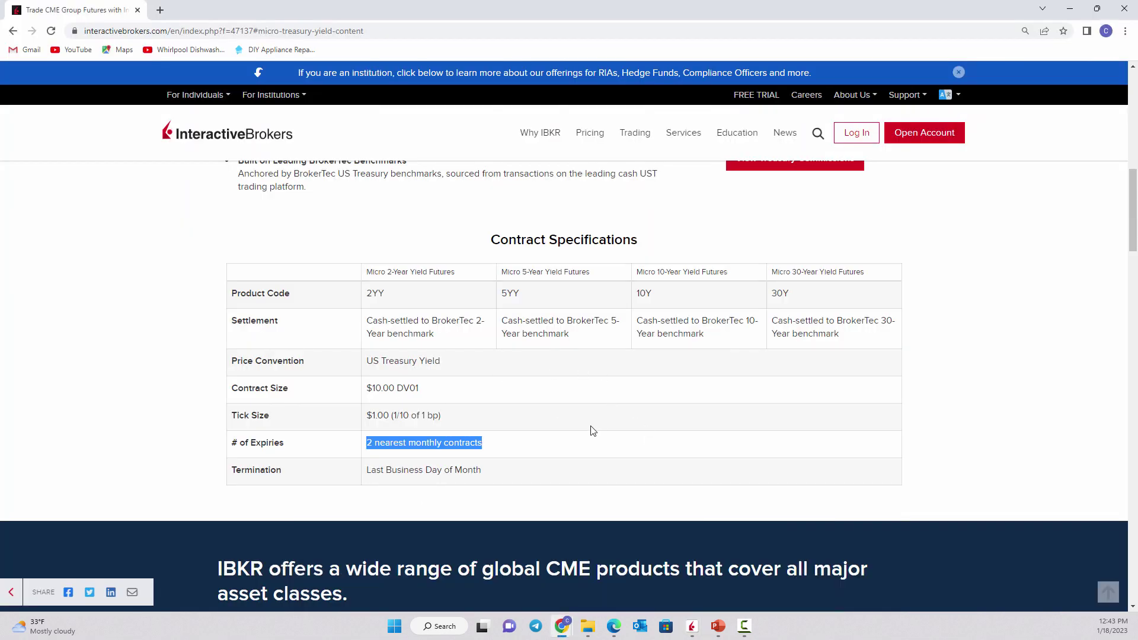
scroll(428, 363, "up", 9)
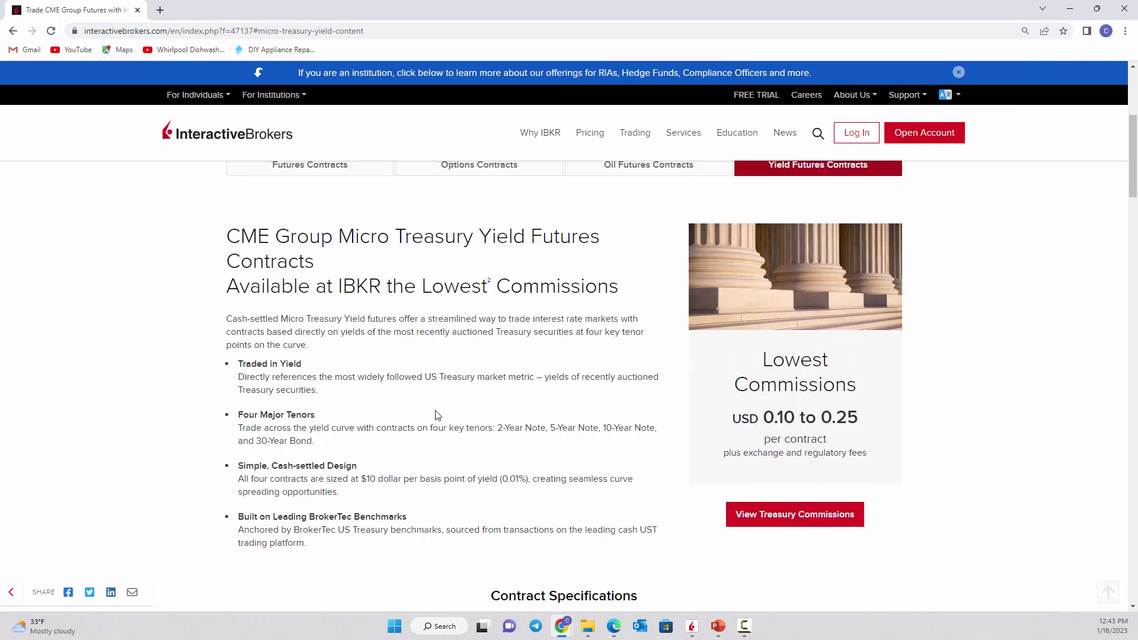
left_click(657, 343)
scroll(422, 448, "down", 7)
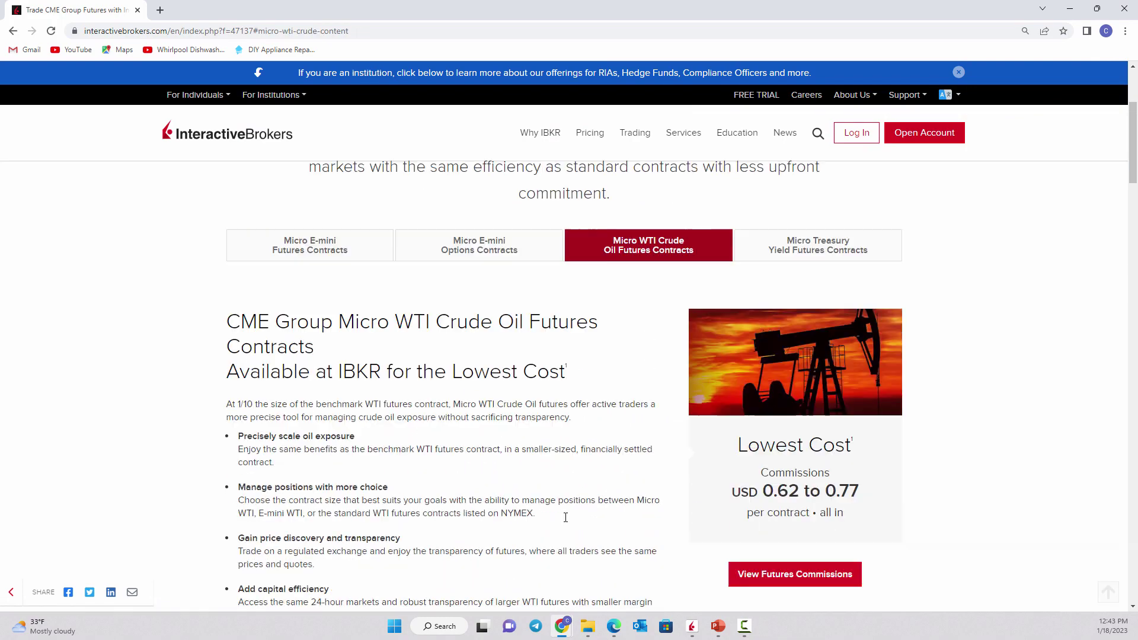
scroll(533, 513, "down", 4)
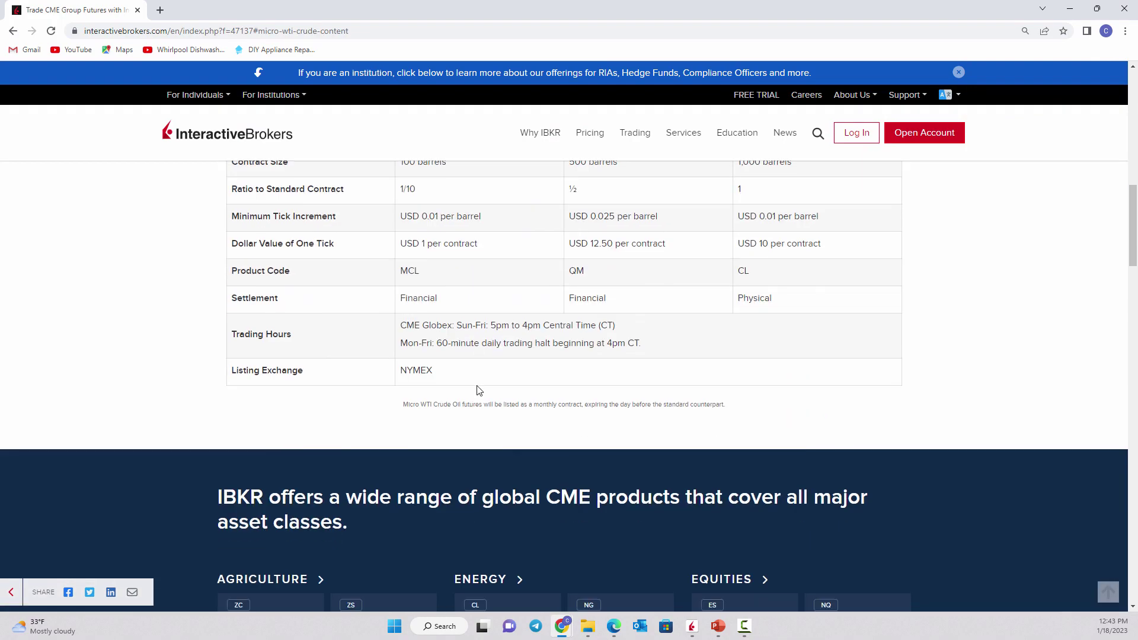
Go back to Micro E-mini Futures Contracts and scroll to the currency futures list, M6E to MNH.
key("alt+Left")
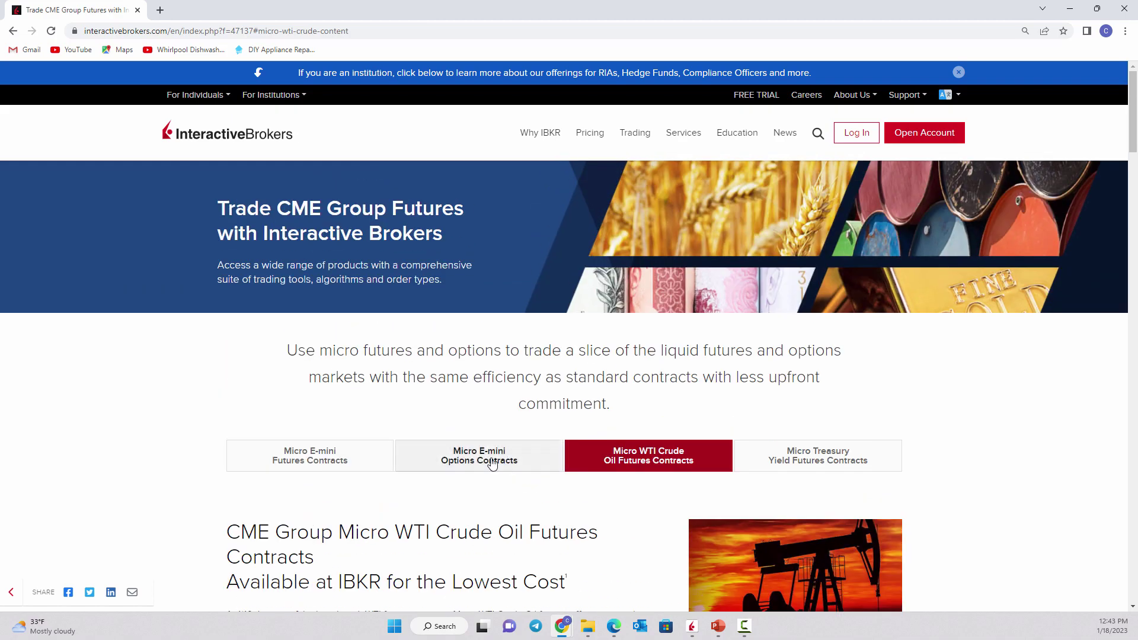
scroll(484, 501, "down", 10)
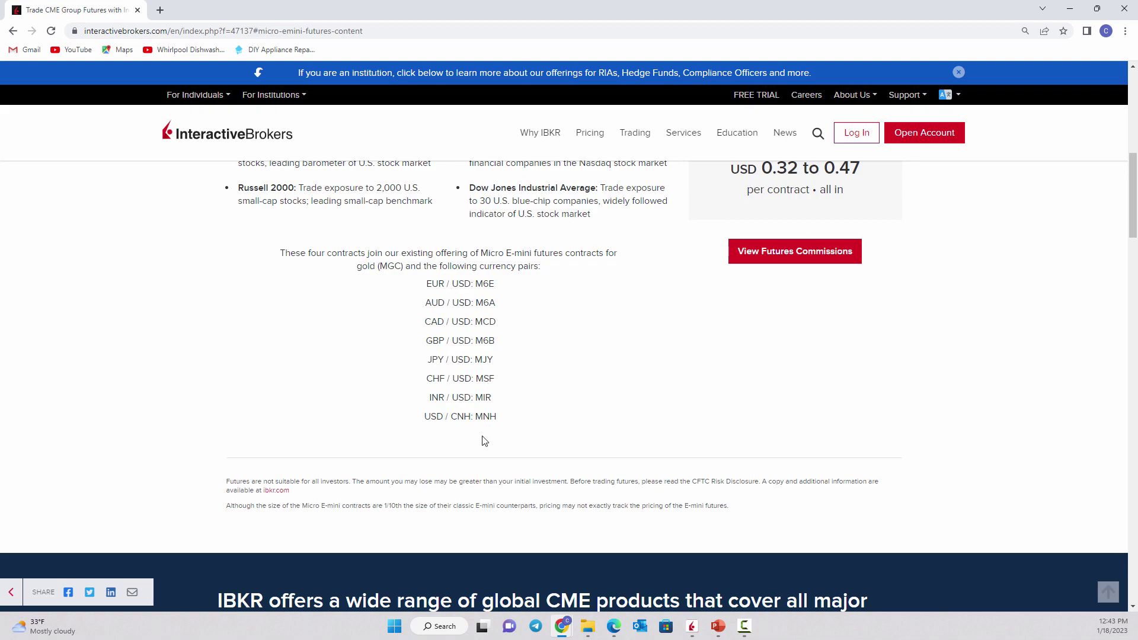
scroll(483, 439, "up", 10)
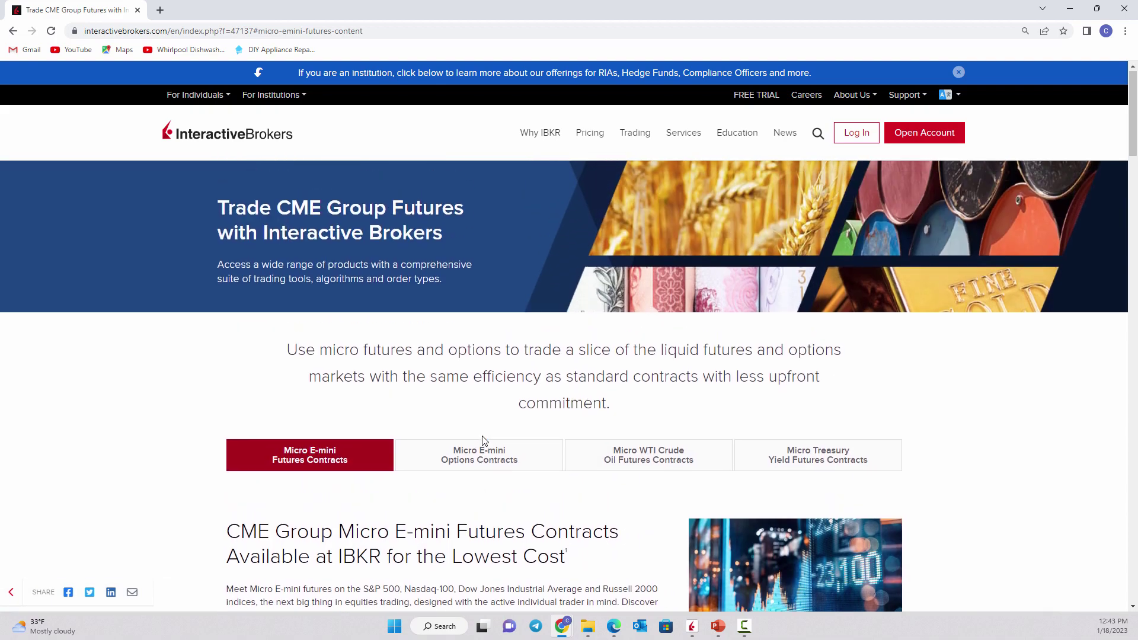
scroll(483, 440, "down", 5)
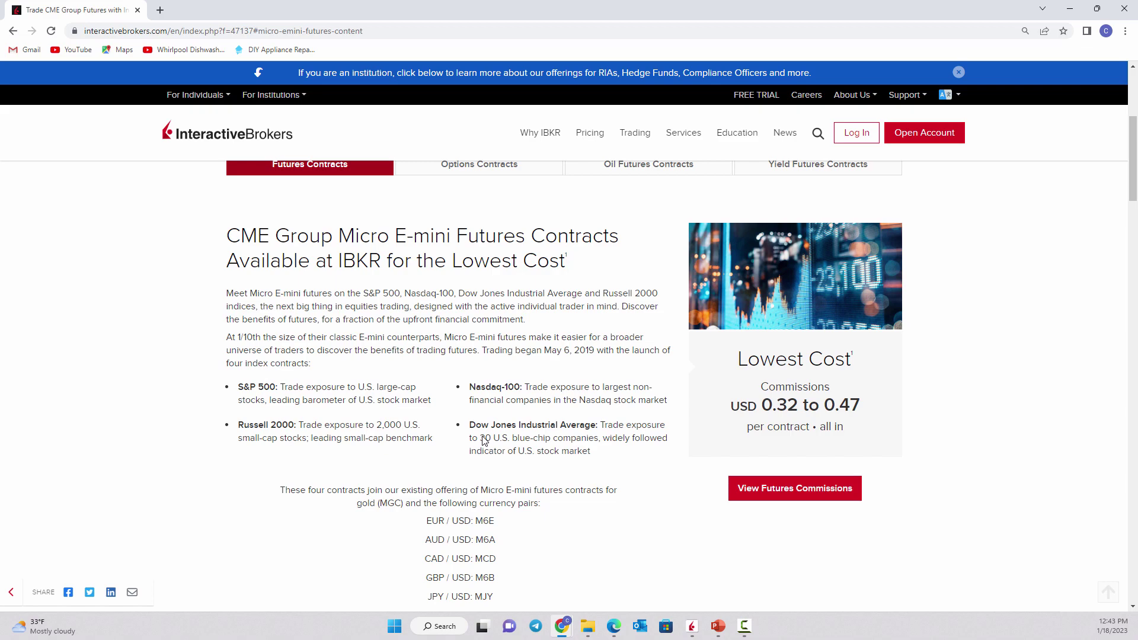
scroll(483, 437, "down", 3)
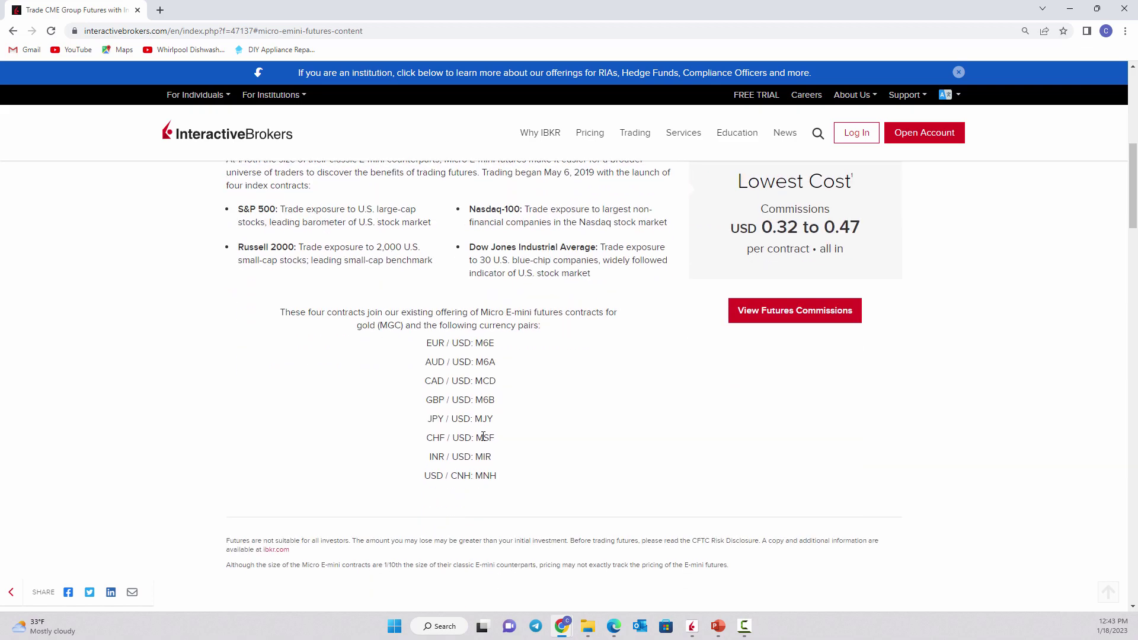